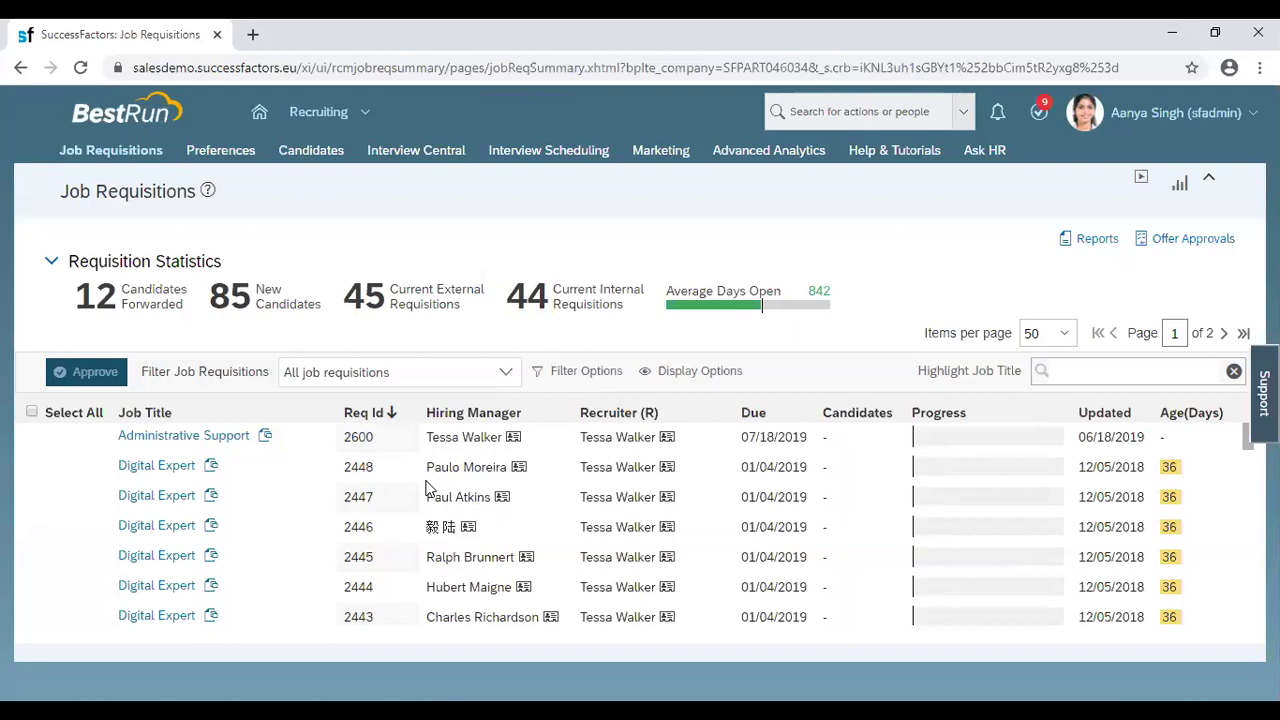
Step: Open the Programmer job requisition 1241 for viewing or editing
scroll(428, 488, down, 2)
scroll(428, 488, down, 1)
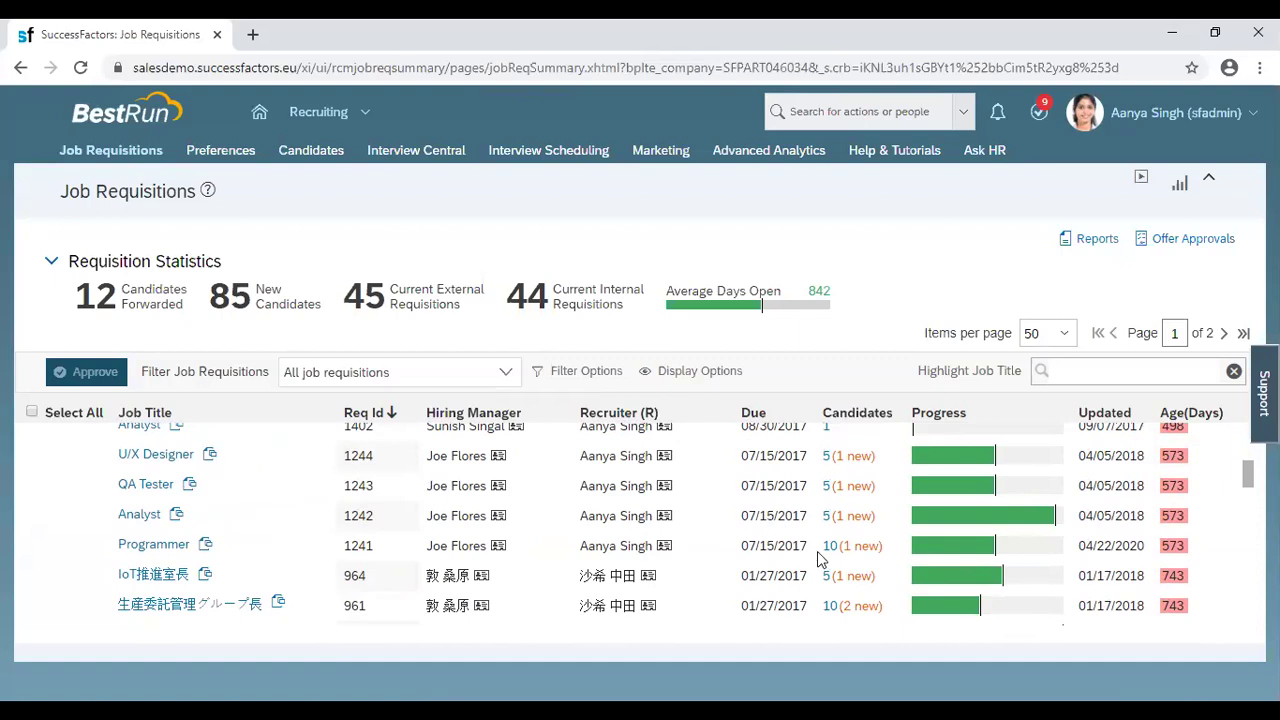
click(128, 545)
click(130, 303)
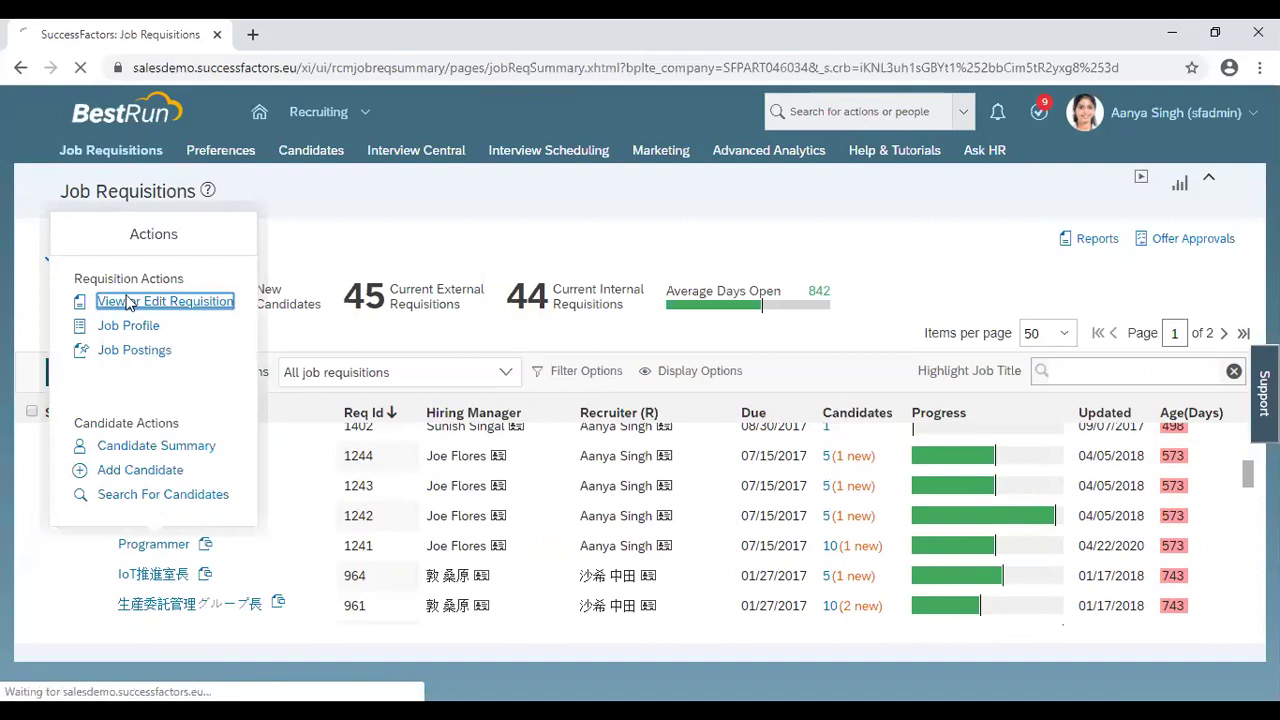
click(224, 312)
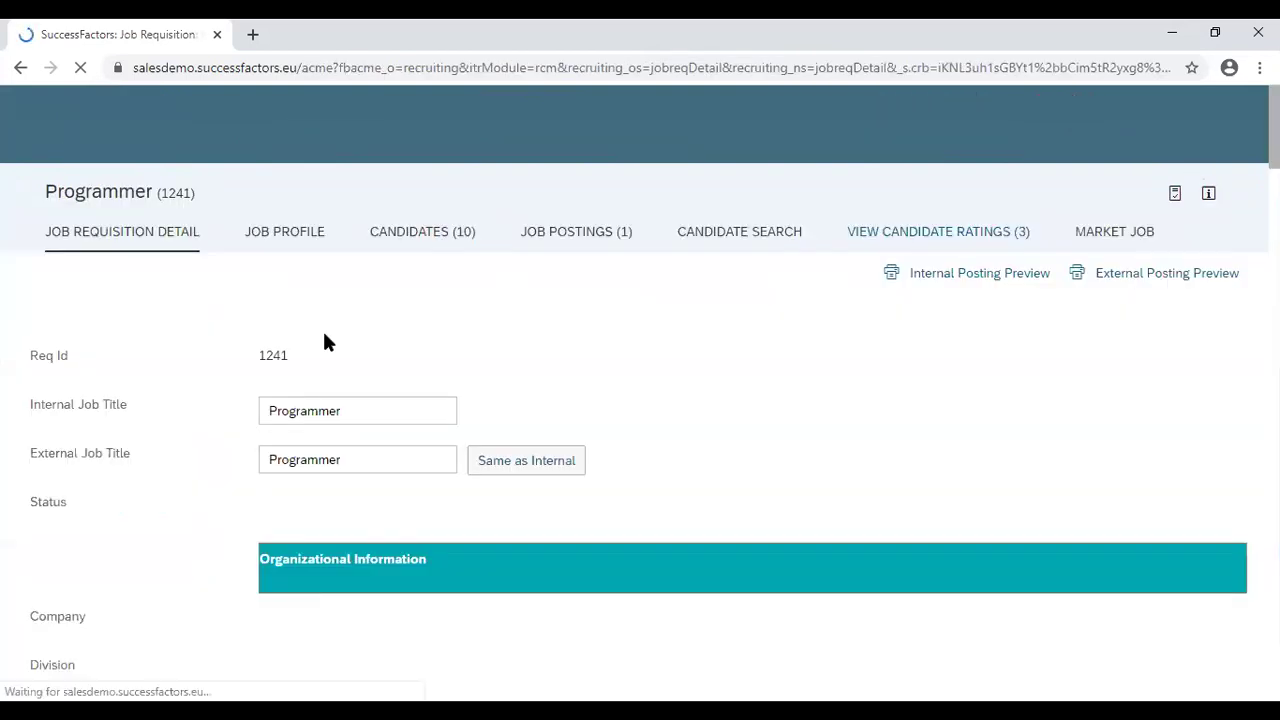
Step: Review the requisition's job title, status, organizational information, job dates, job details and job requirements
scroll(328, 351, down, 1)
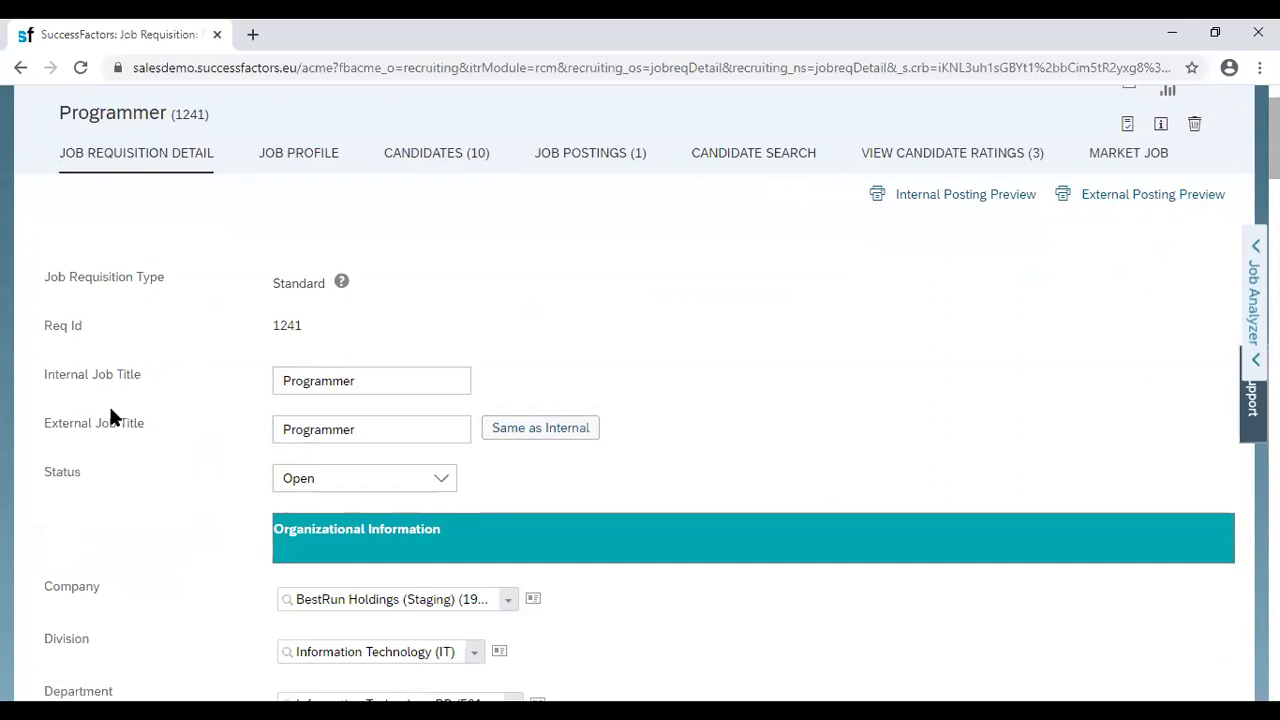
scroll(677, 400, down, 1)
scroll(686, 405, down, 3)
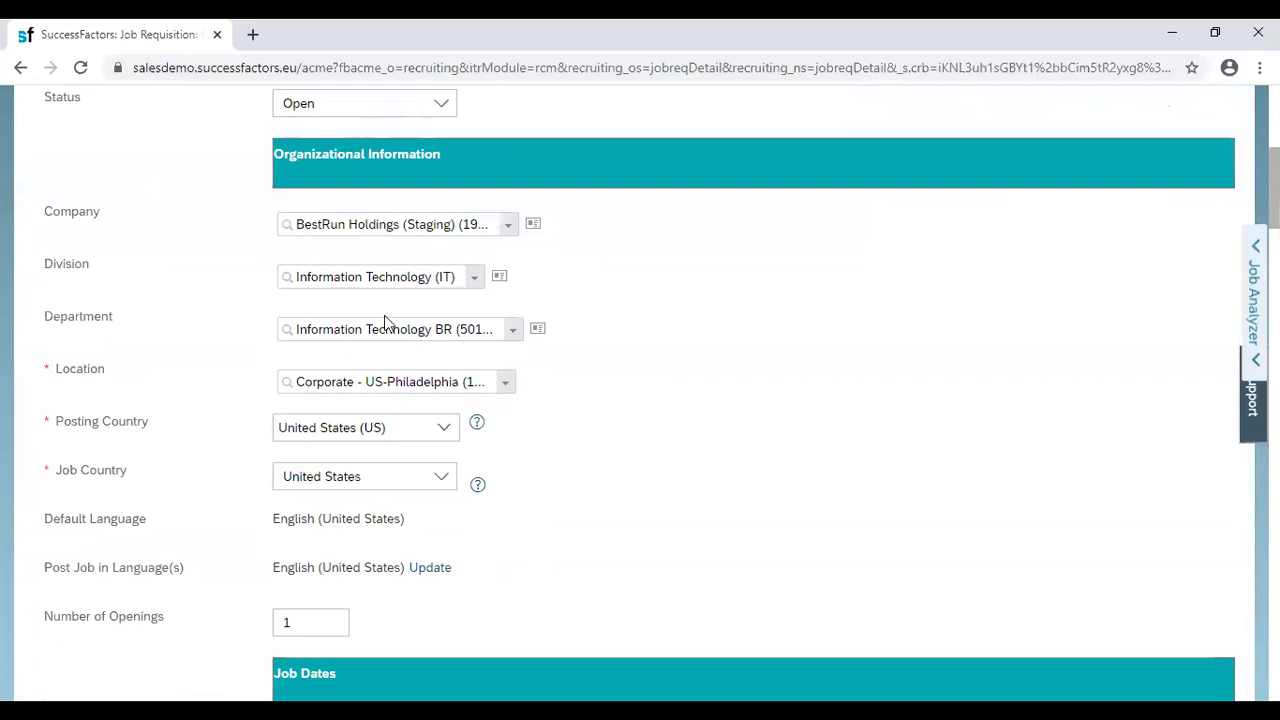
scroll(390, 322, down, 1)
scroll(392, 321, down, 4)
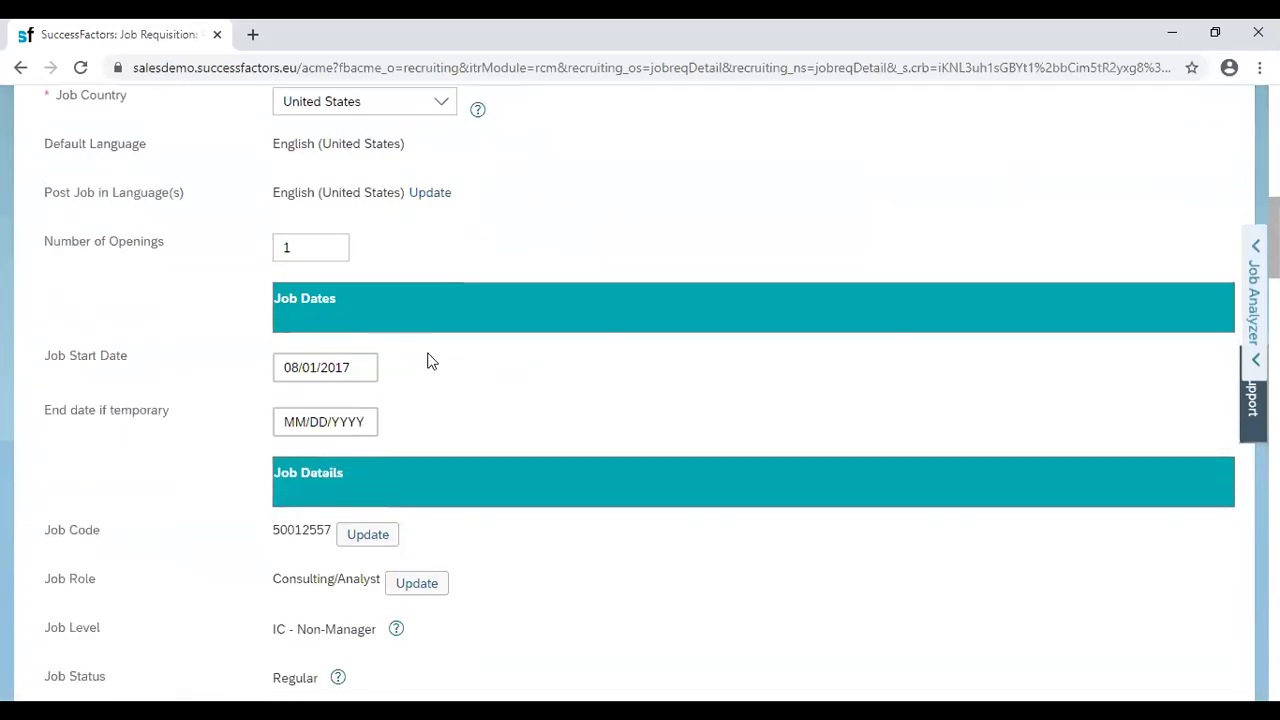
scroll(429, 358, down, 2)
scroll(429, 360, down, 1)
scroll(433, 360, down, 2)
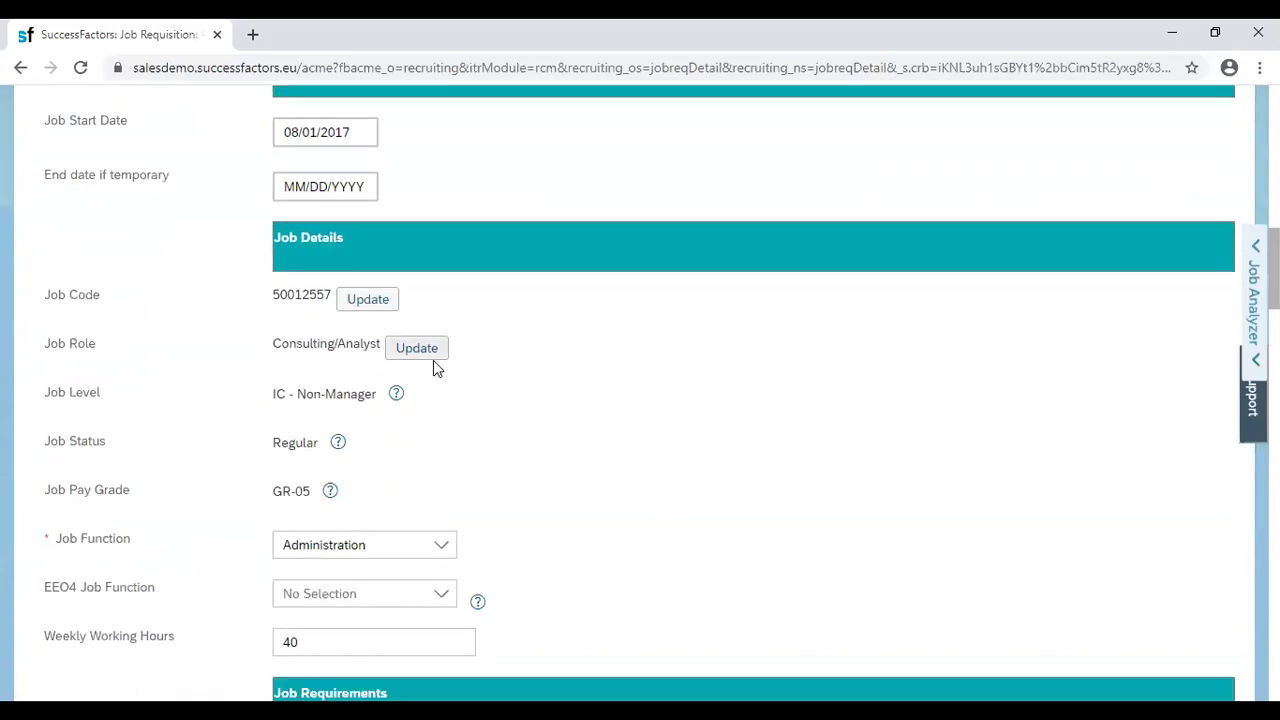
scroll(437, 367, down, 3)
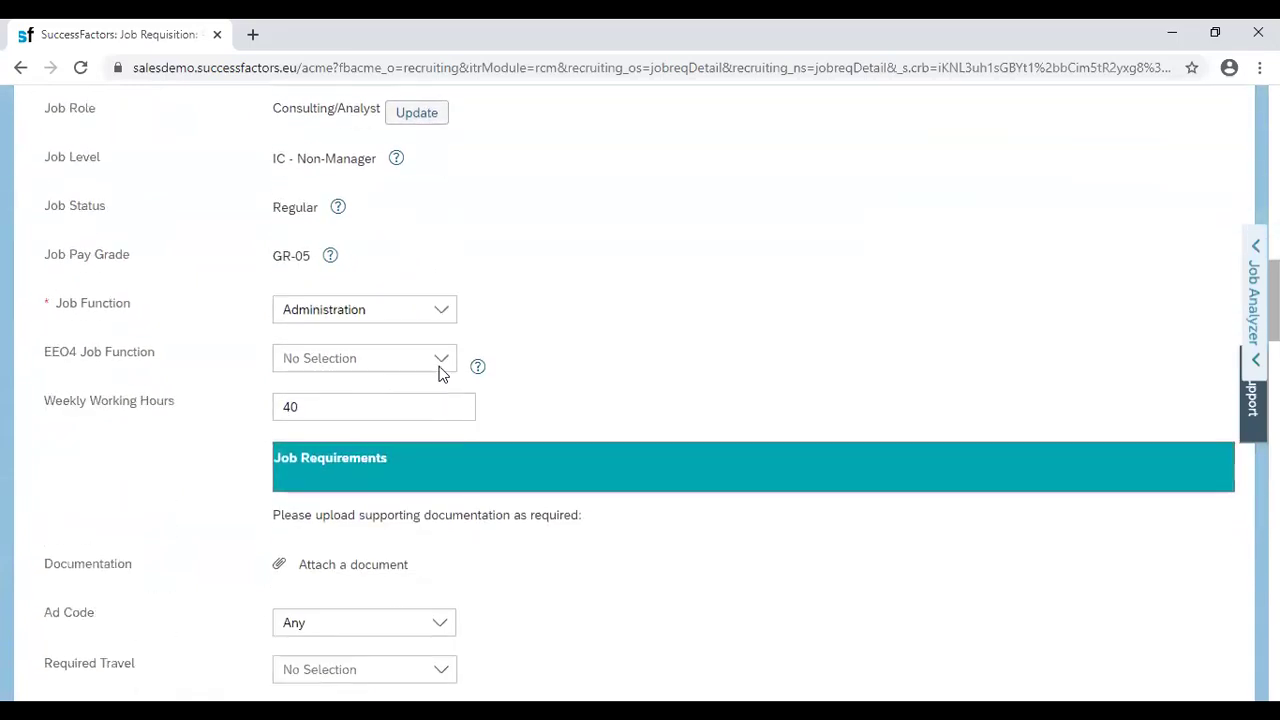
scroll(443, 374, down, 4)
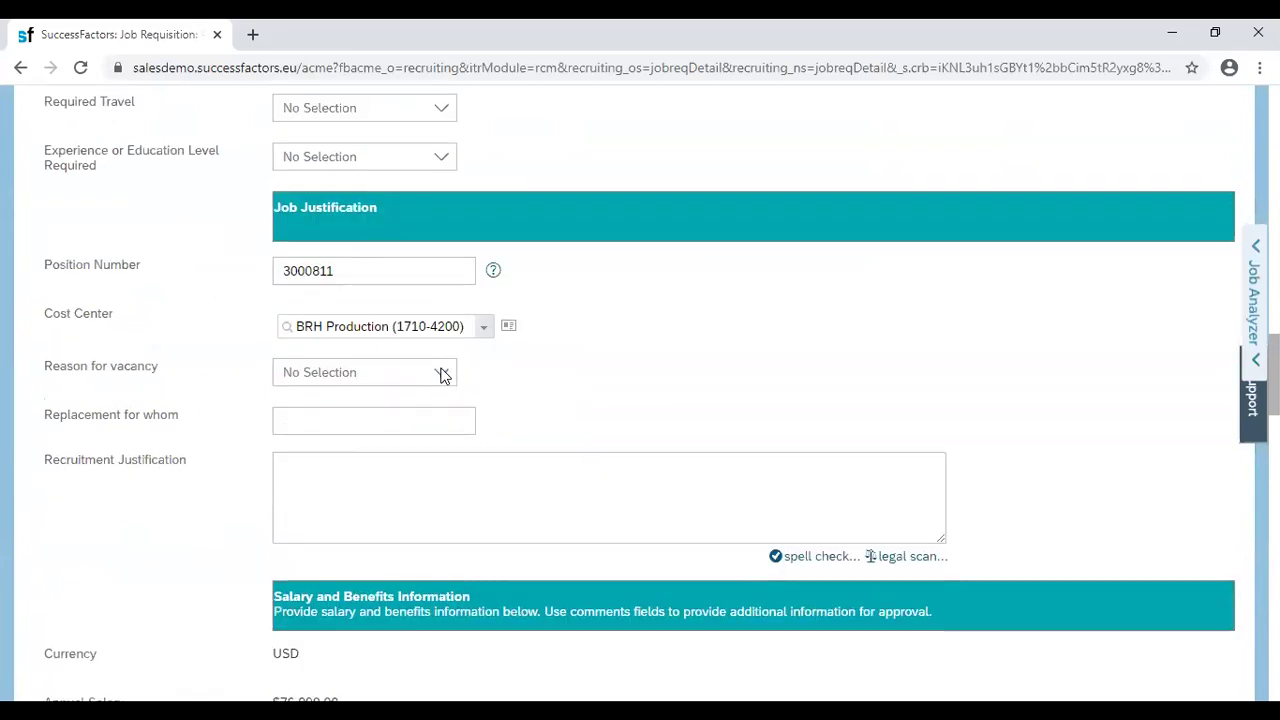
Step: Review the requisition's salary and benefits, requisition team, job description headers and footers, questions and overall comments
scroll(443, 374, down, 4)
scroll(443, 376, down, 1)
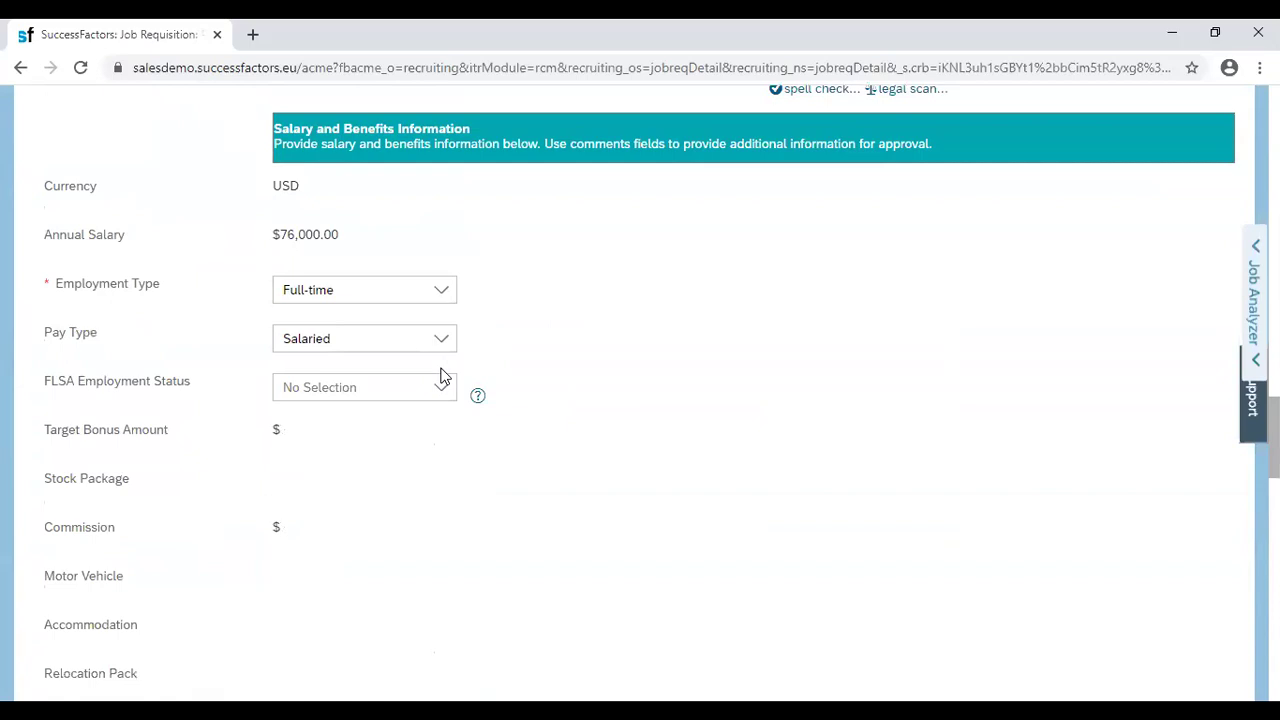
scroll(443, 376, down, 2)
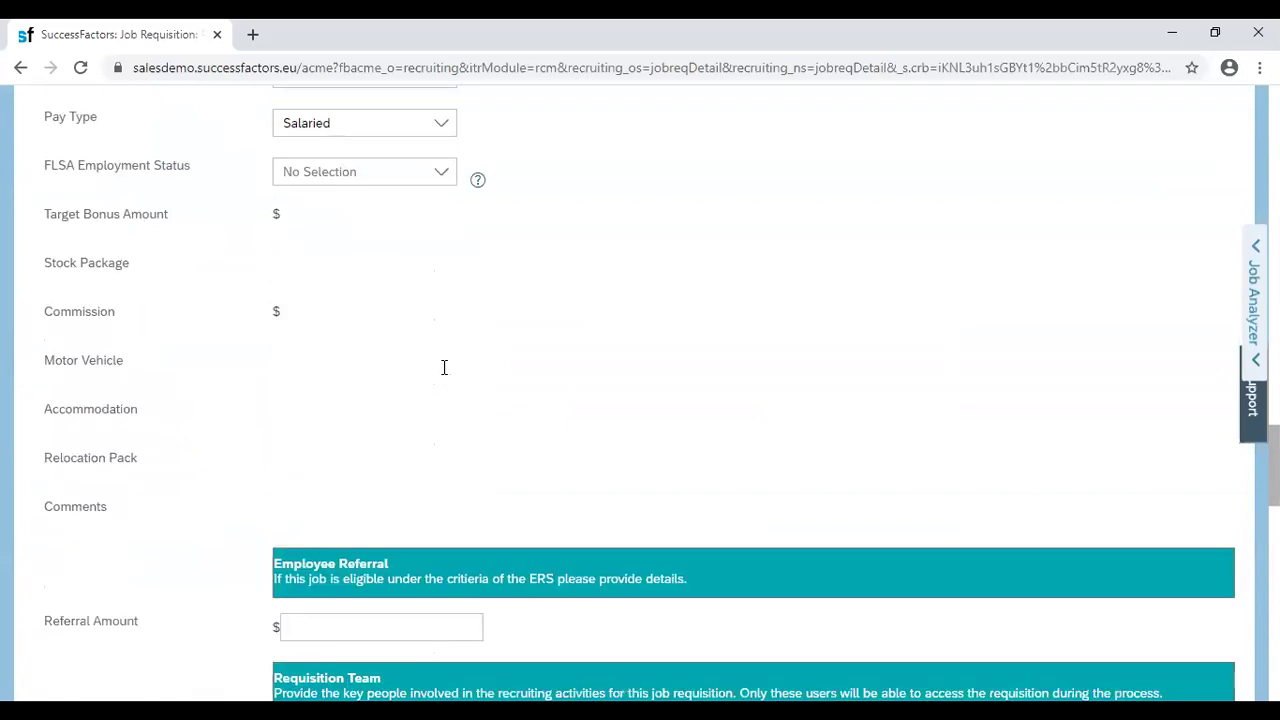
scroll(444, 367, down, 5)
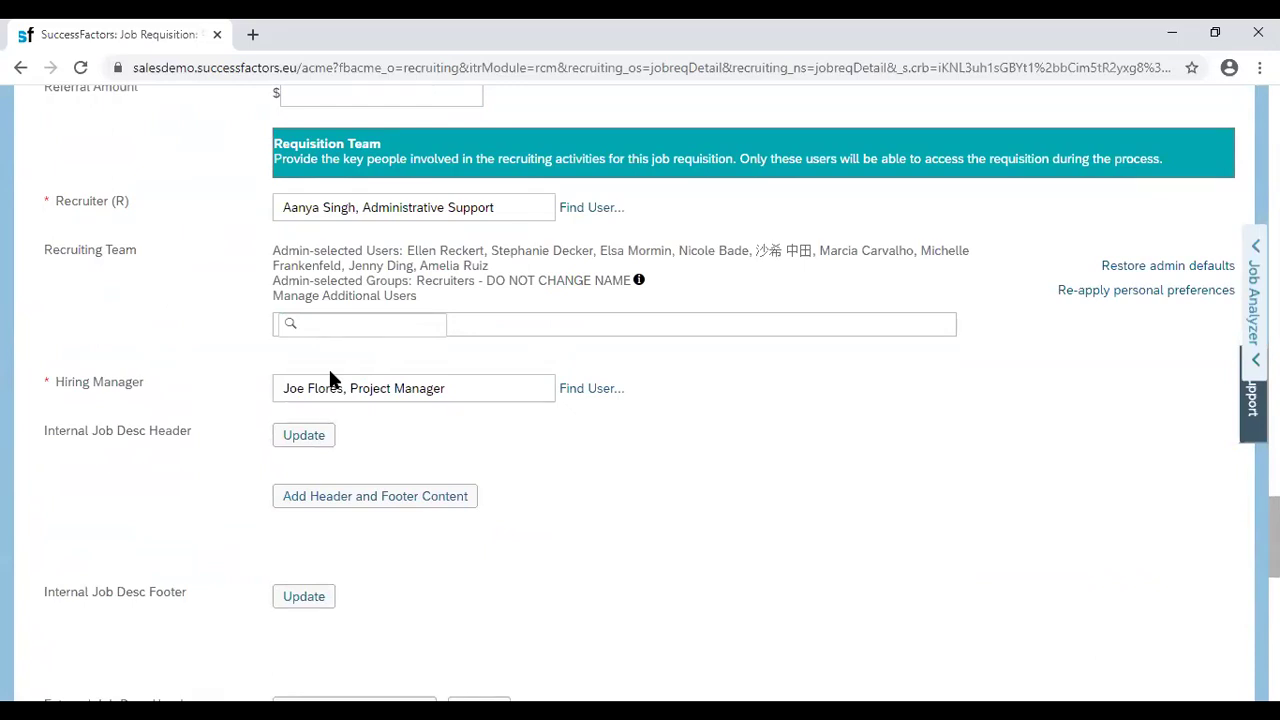
scroll(330, 378, down, 2)
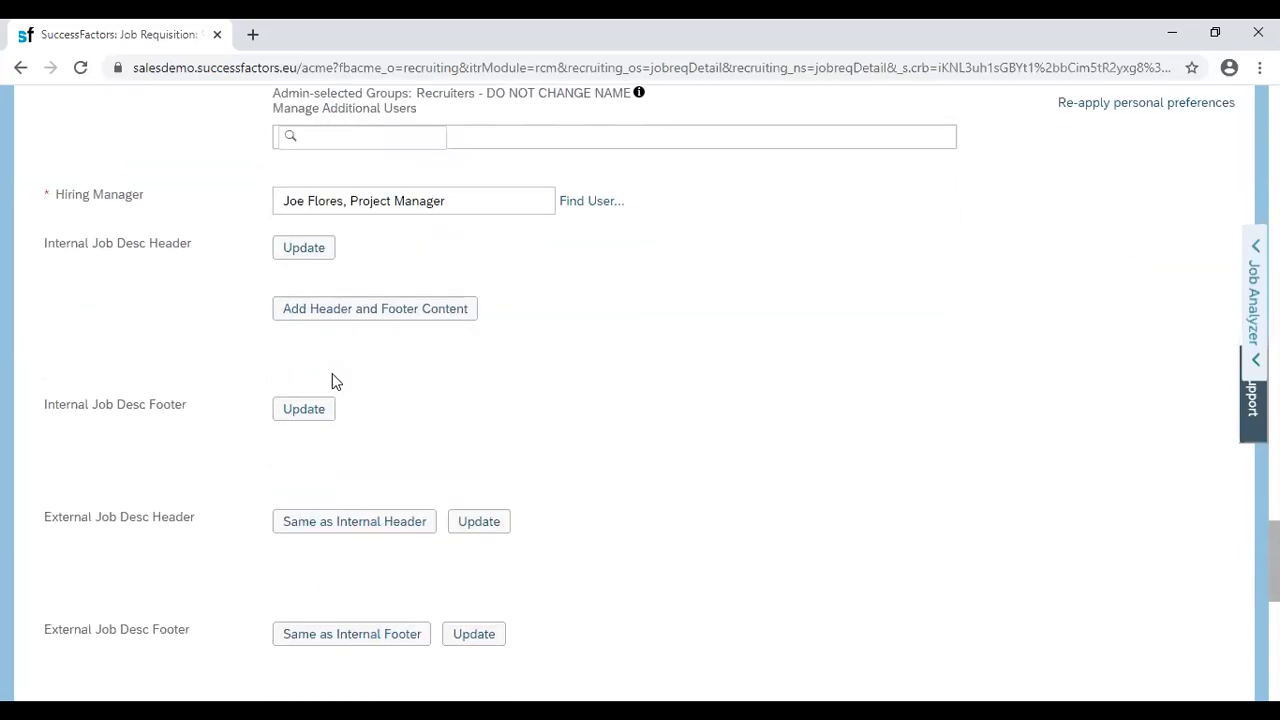
scroll(334, 380, down, 3)
scroll(336, 385, down, 1)
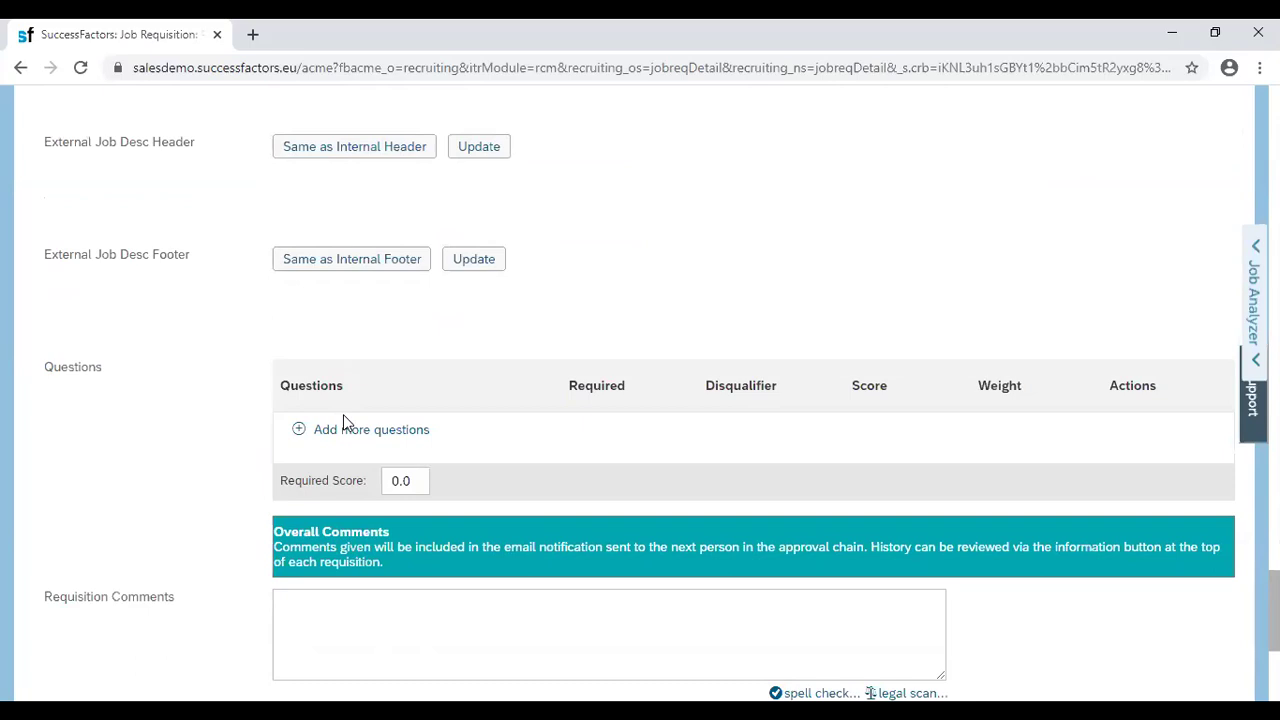
scroll(365, 405, down, 1)
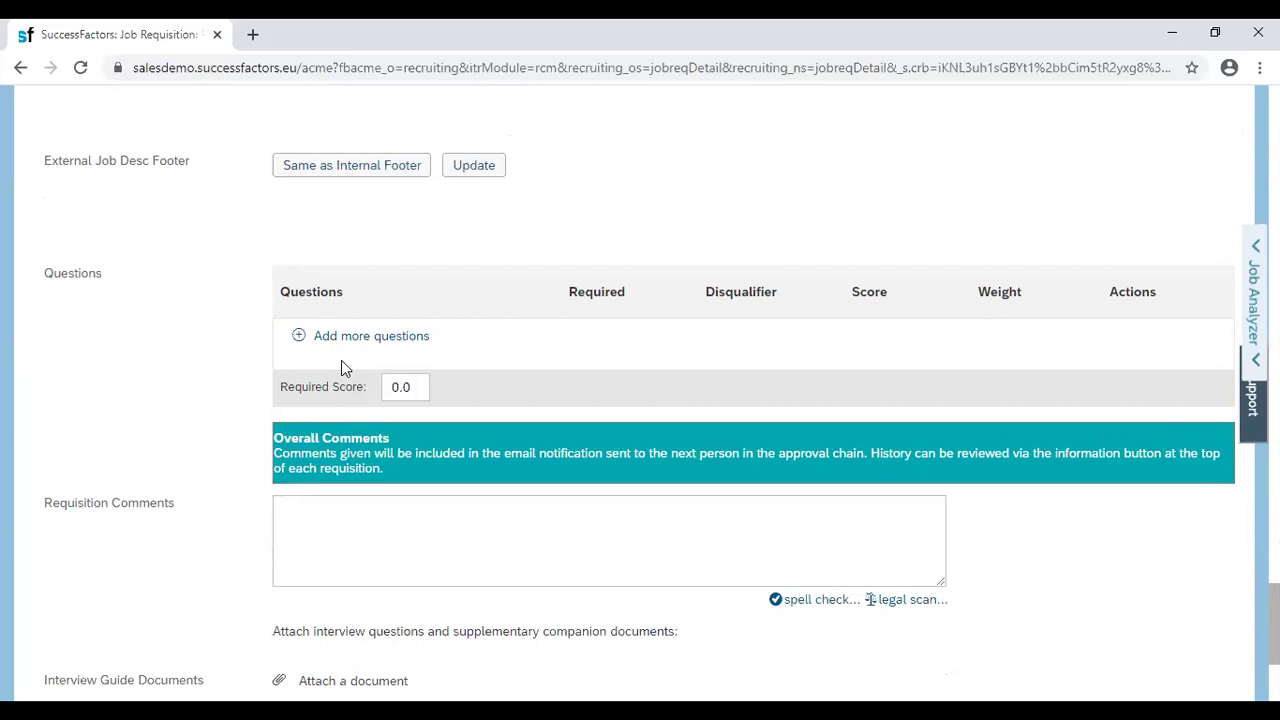
scroll(341, 365, down, 1)
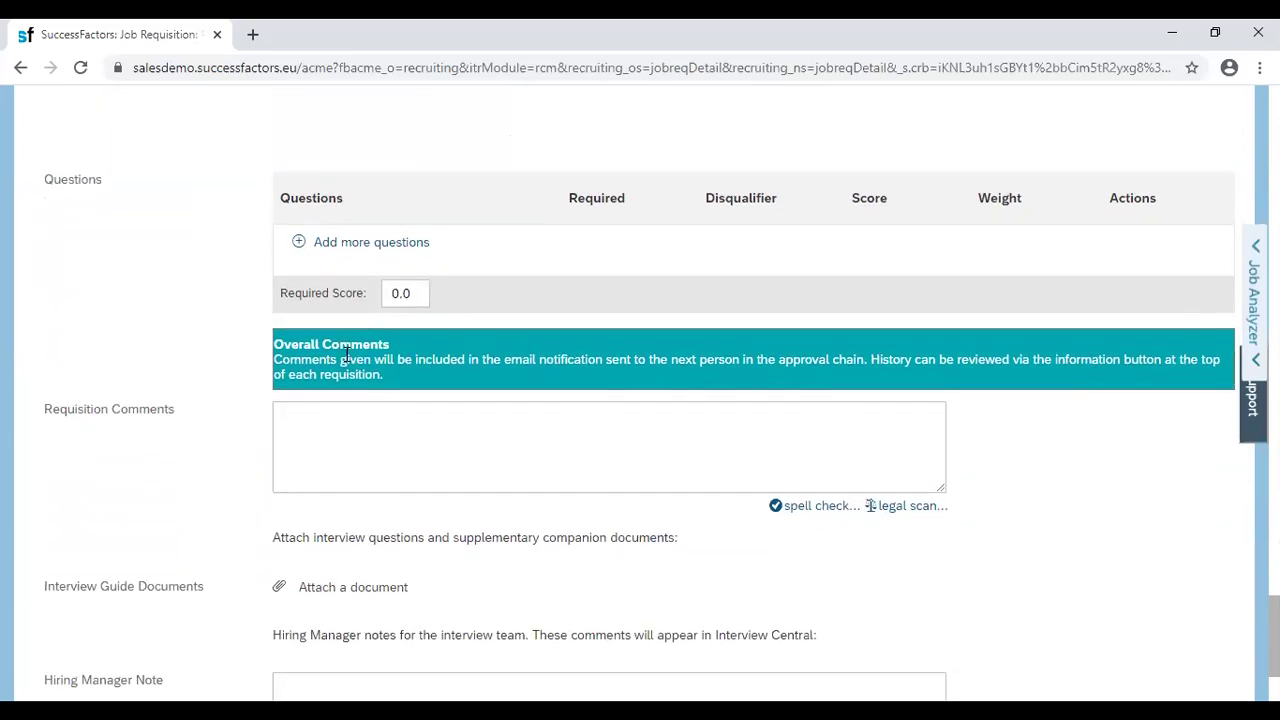
scroll(346, 357, down, 2)
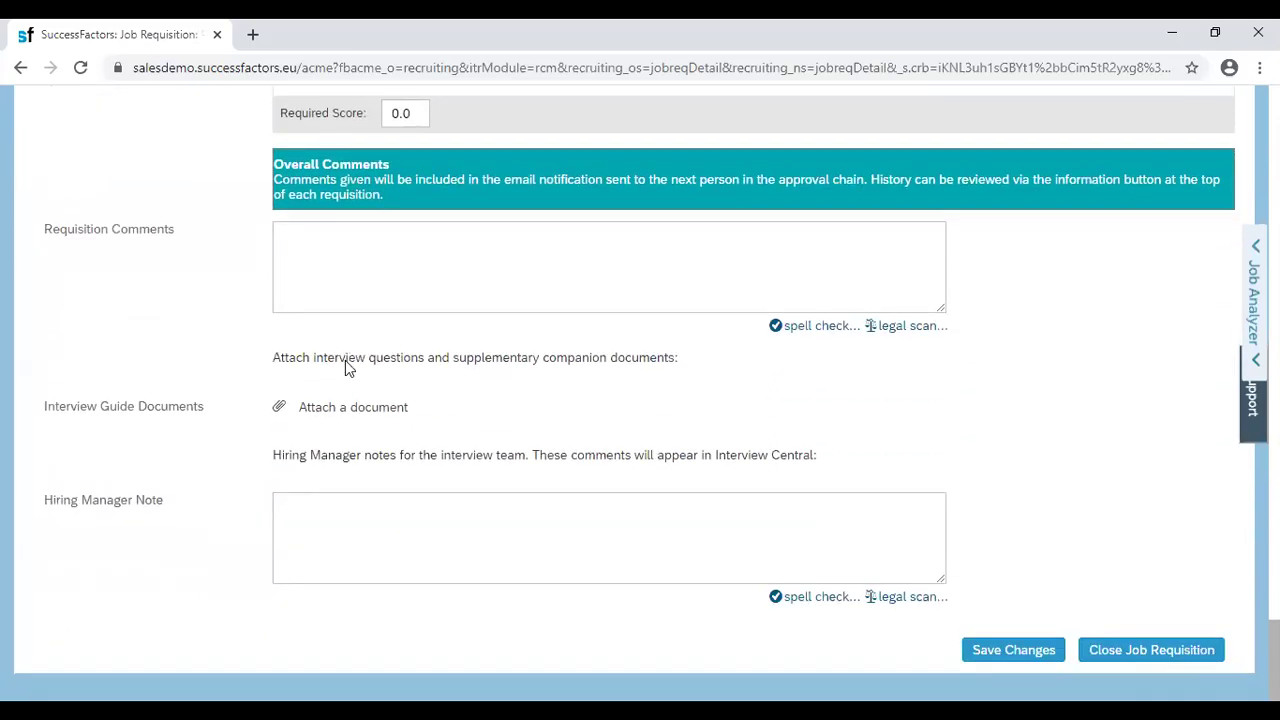
Step: Open the Programmer requisition's job profile and review its description, summary, competencies and skills
scroll(345, 367, up, 8)
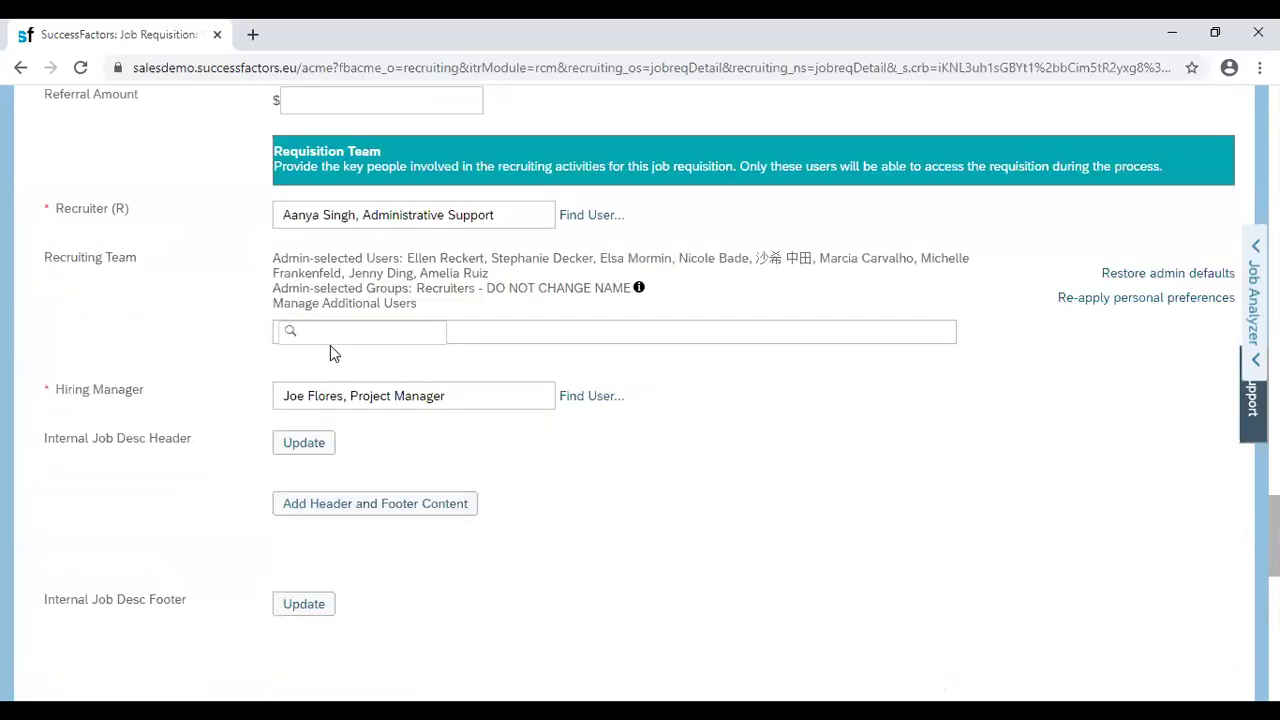
scroll(330, 345, up, 10)
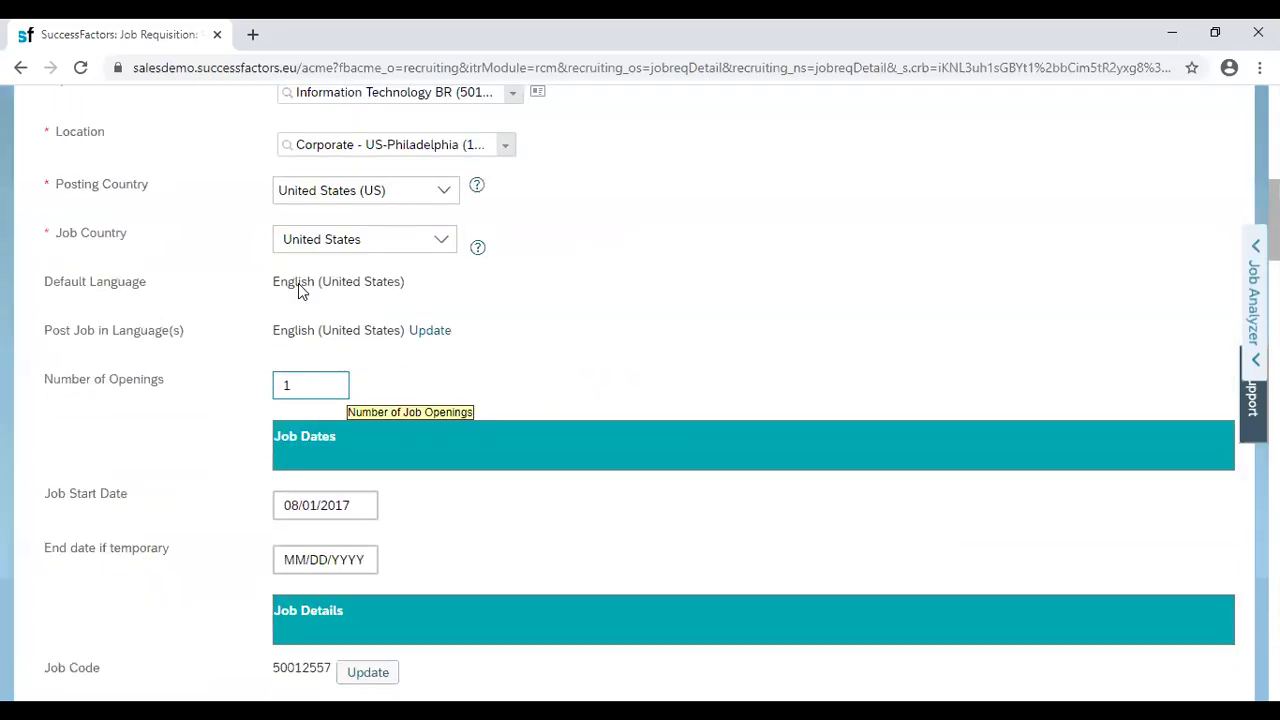
click(285, 246)
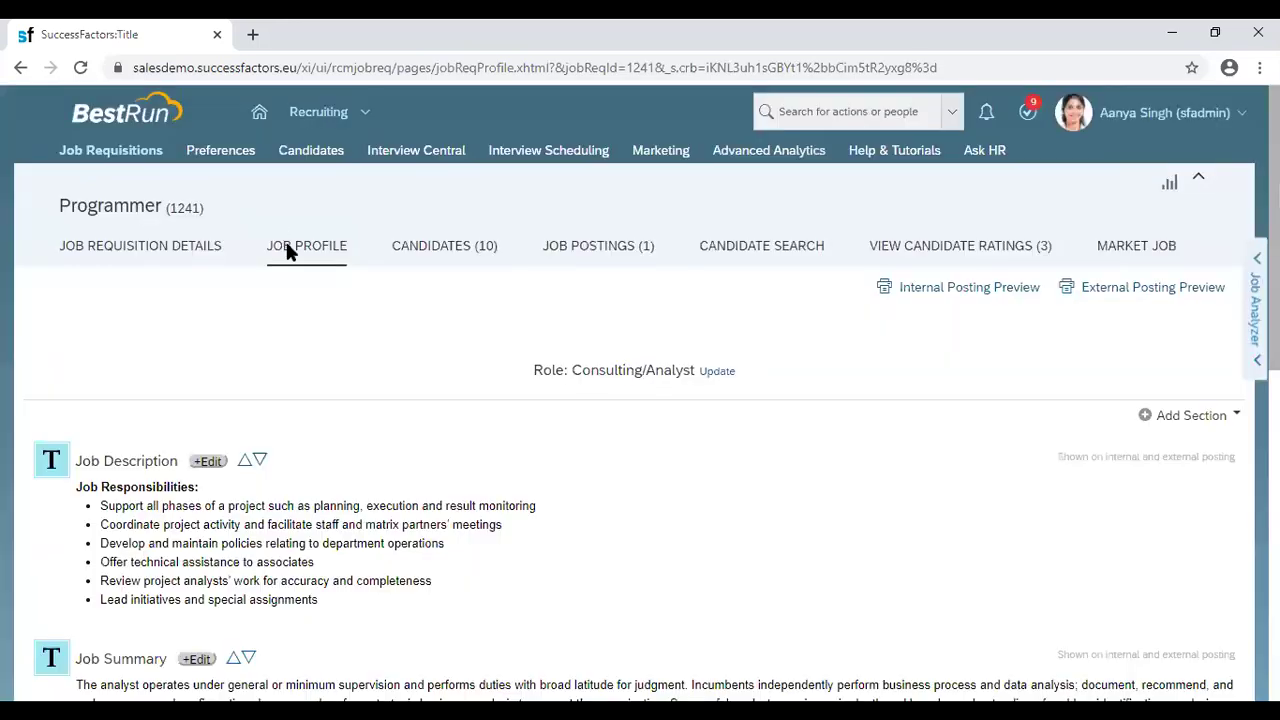
scroll(340, 365, down, 1)
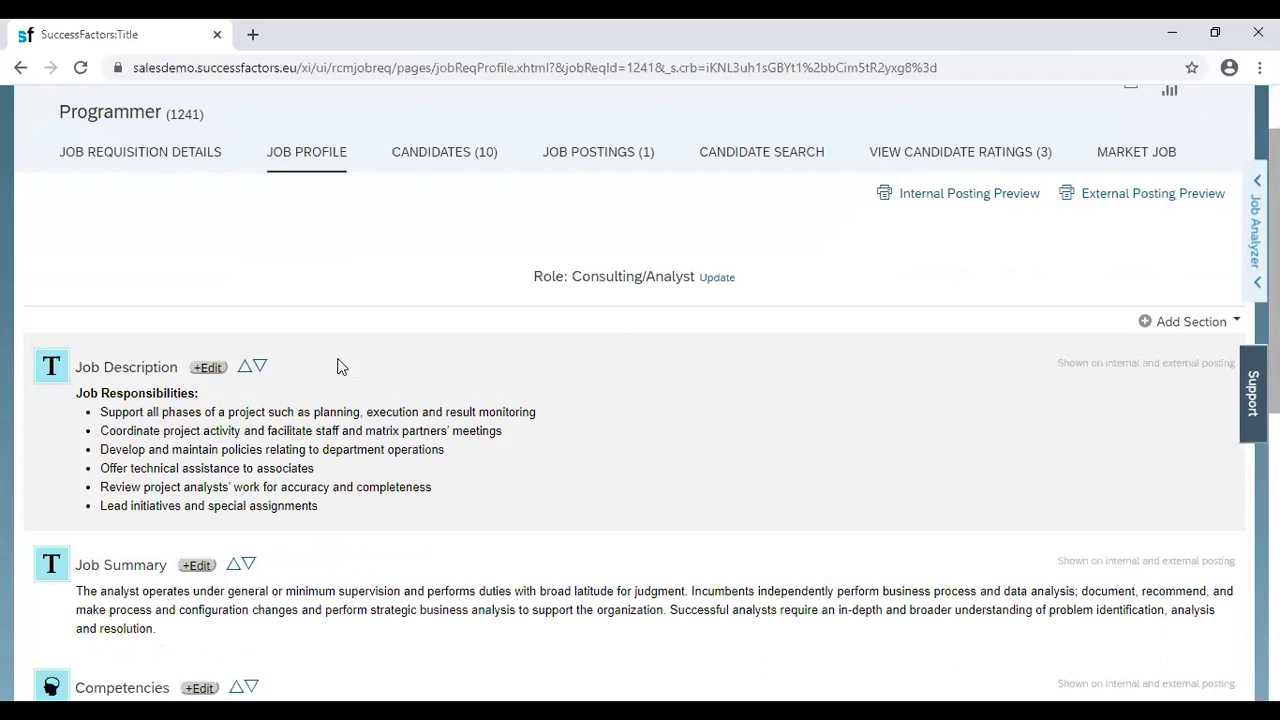
scroll(410, 386, down, 3)
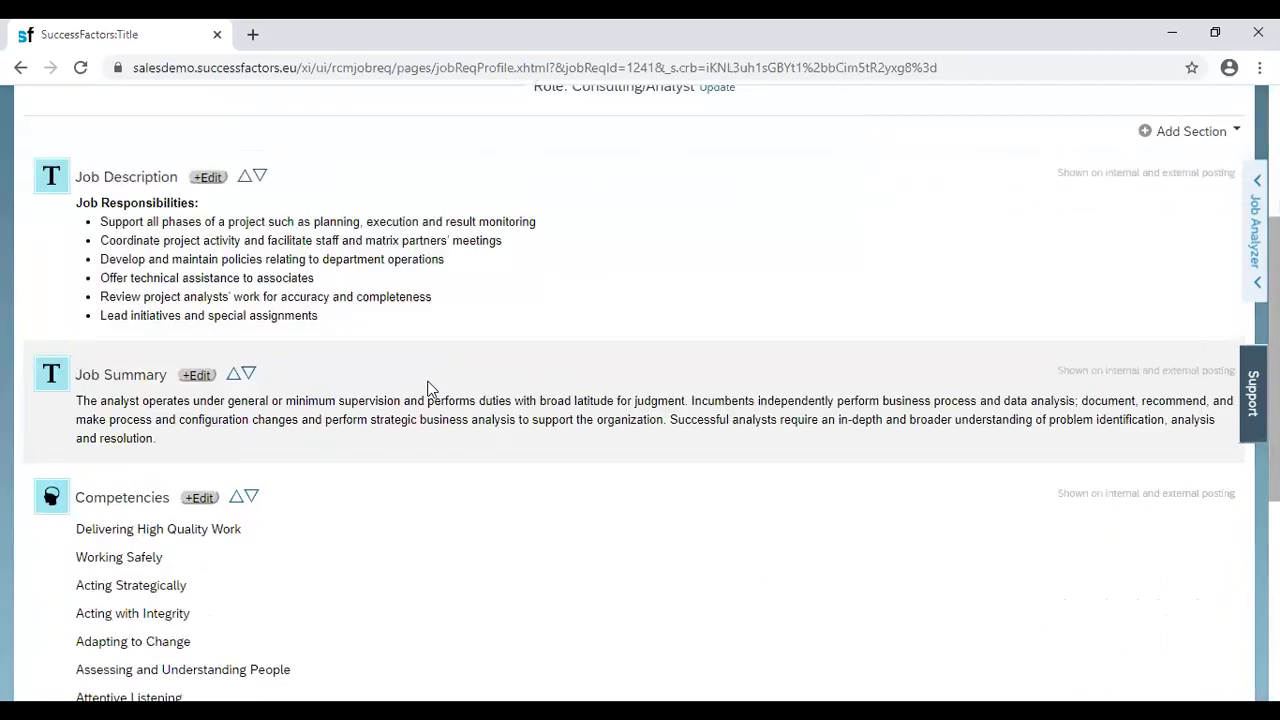
scroll(429, 388, down, 1)
scroll(430, 388, down, 1)
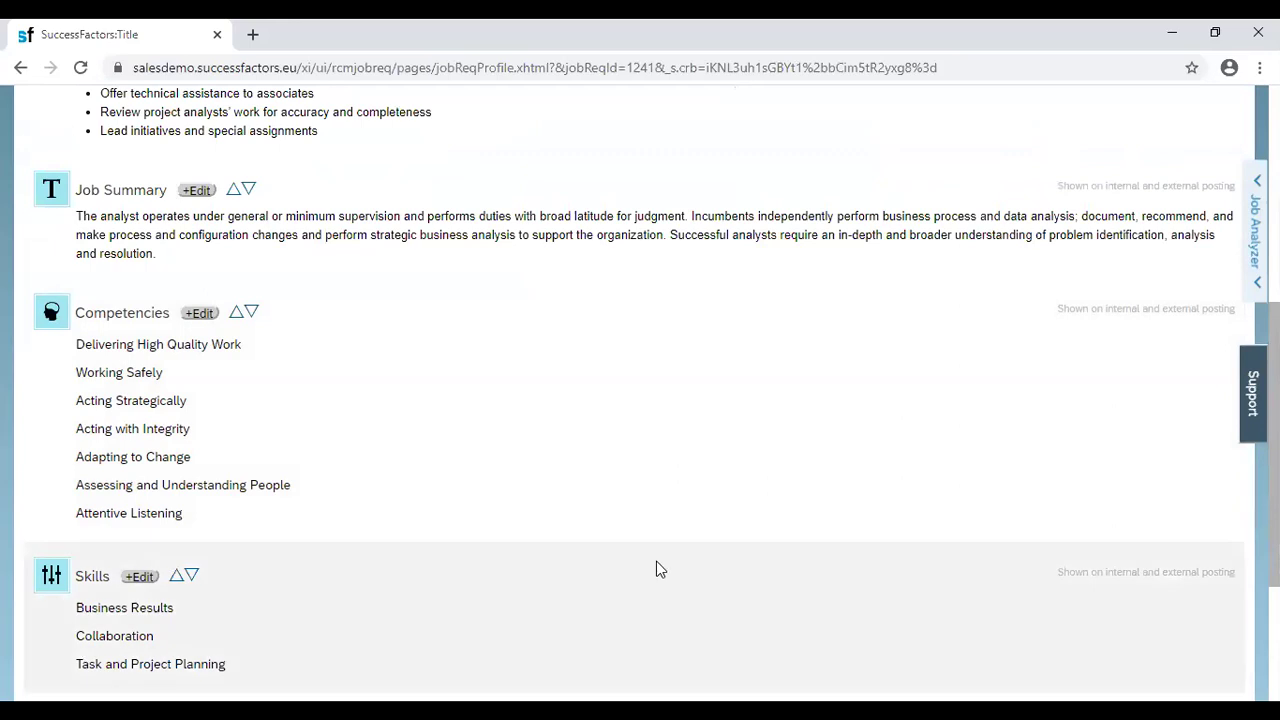
Step: Open the Programmer requisition's candidate pipeline and show the candidates in the Offer stage
scroll(640, 567, up, 5)
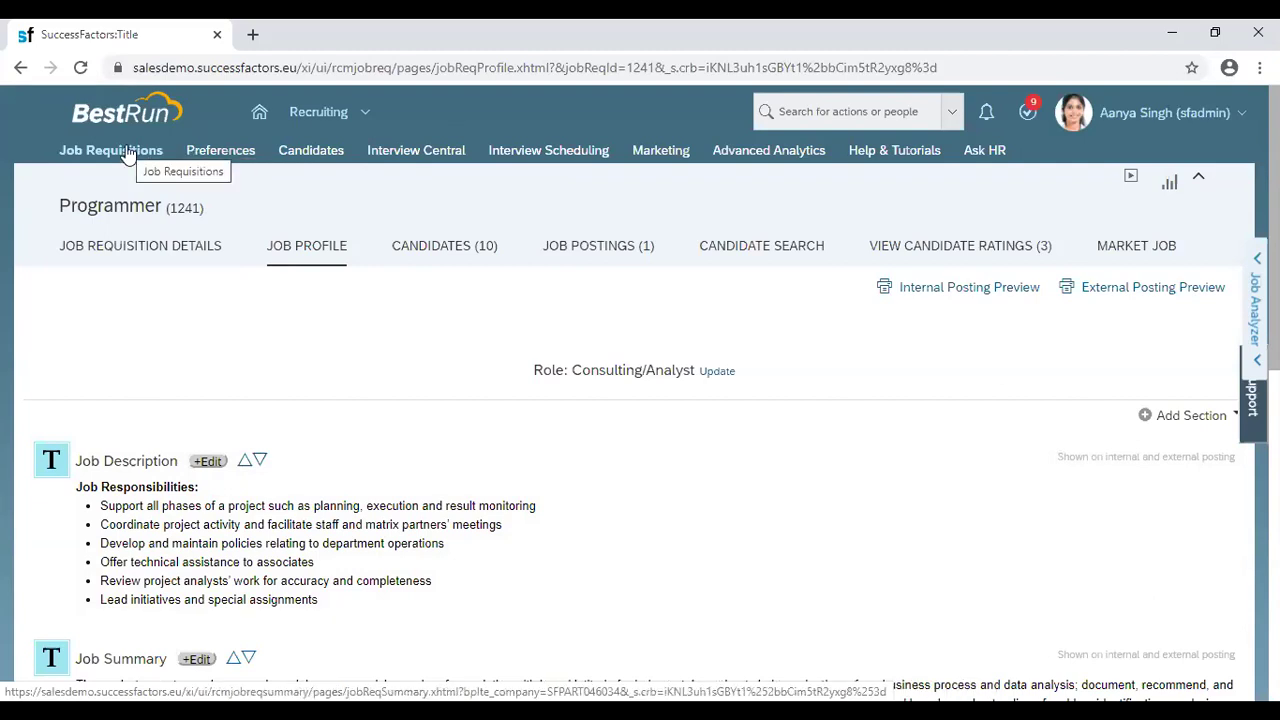
click(456, 258)
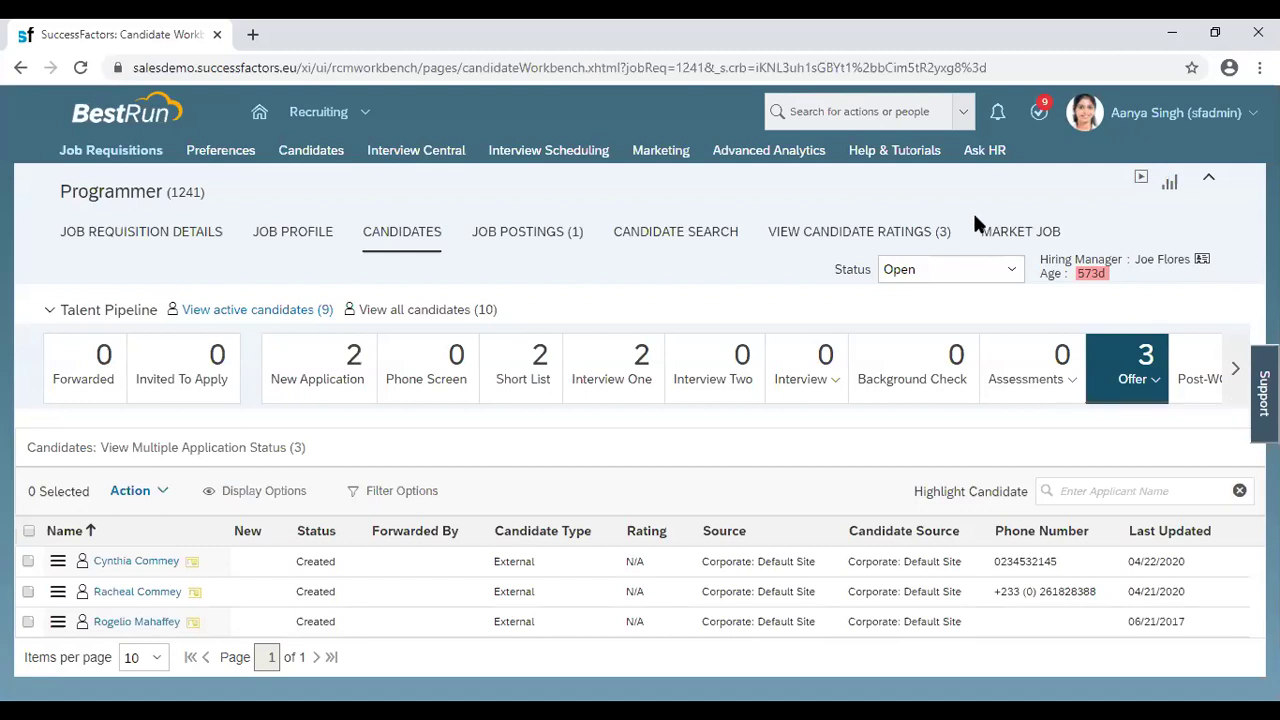
Step: In Interview Scheduling, start scheduling an interview for the first not-started candidate of Project Manager requisition 143
click(548, 152)
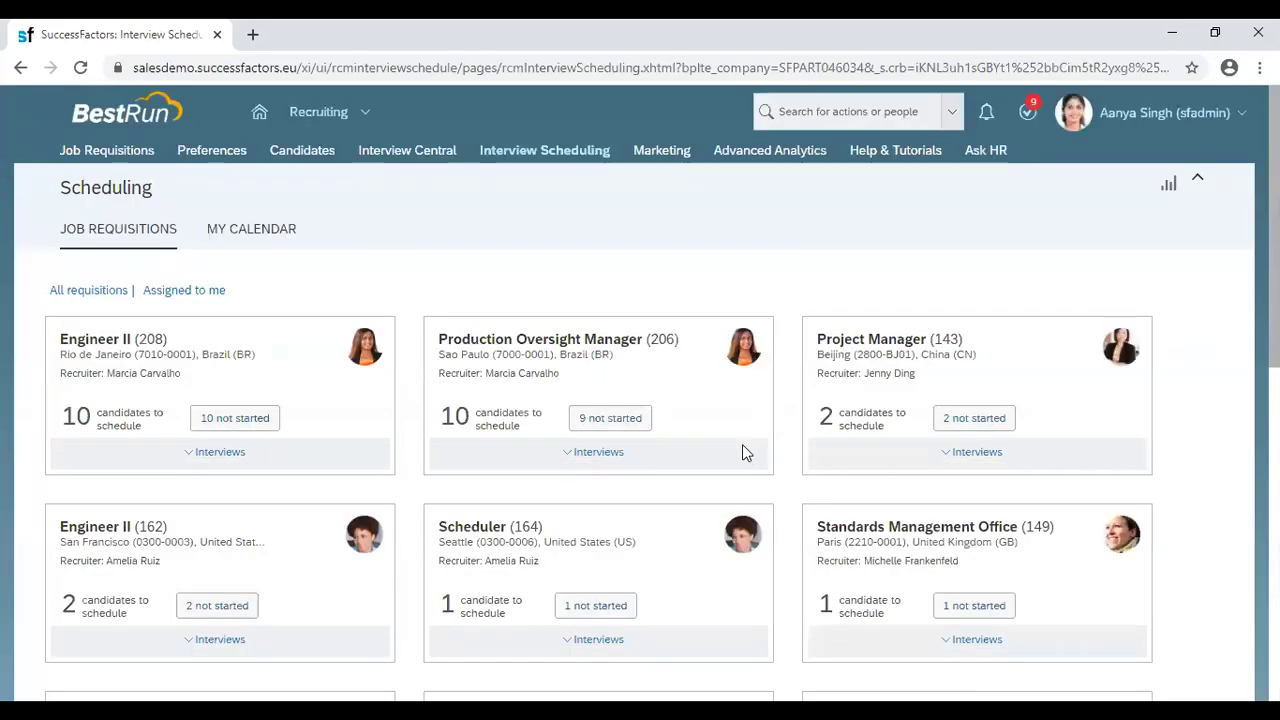
scroll(742, 445, down, 2)
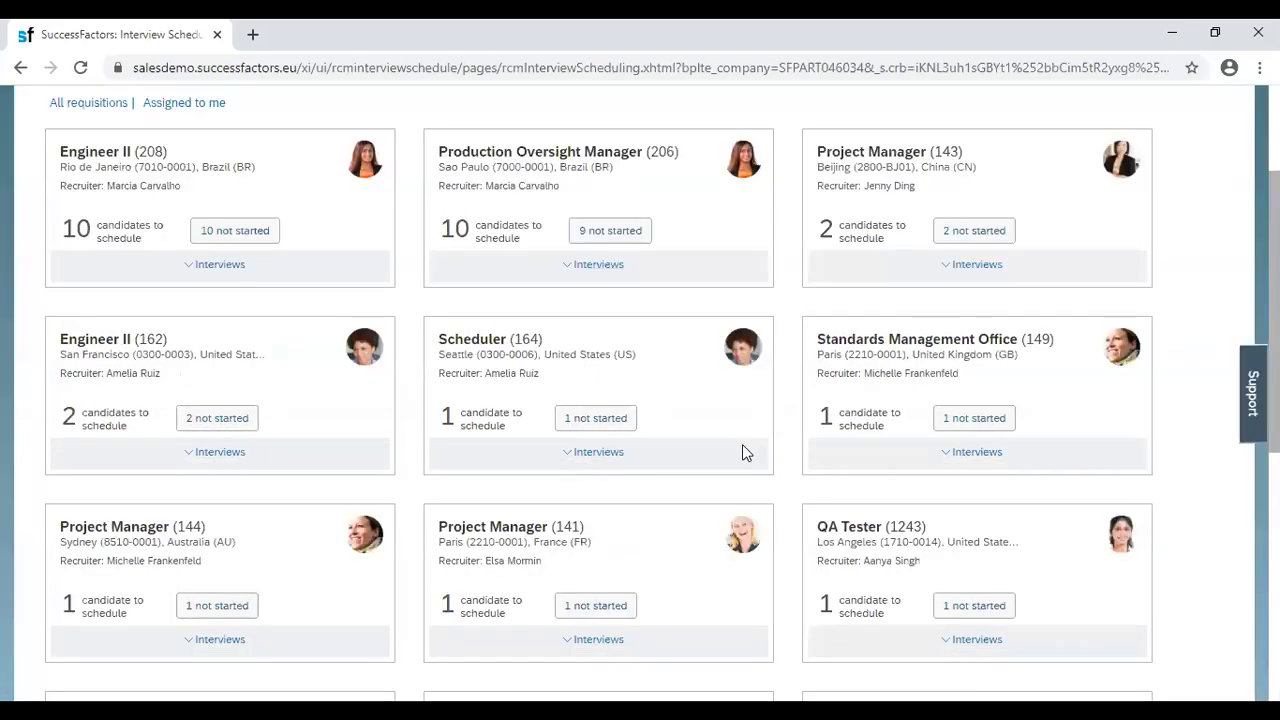
scroll(742, 445, down, 4)
scroll(744, 442, up, 4)
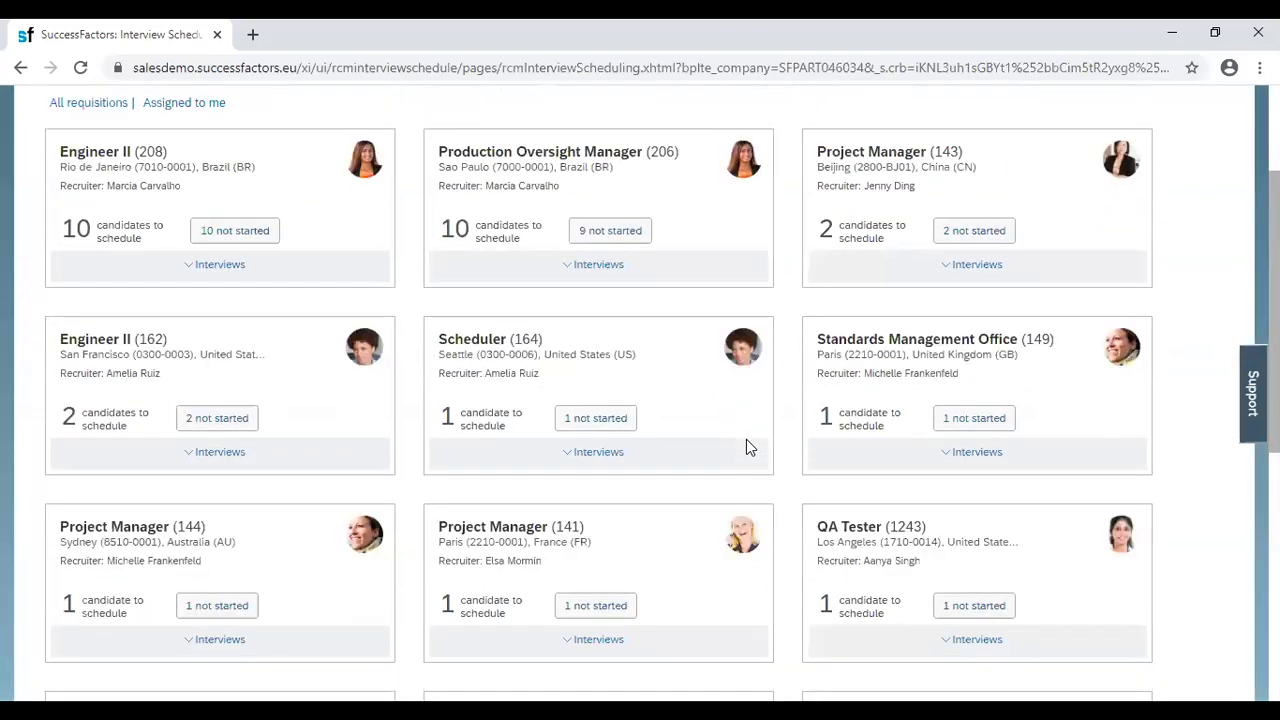
click(967, 230)
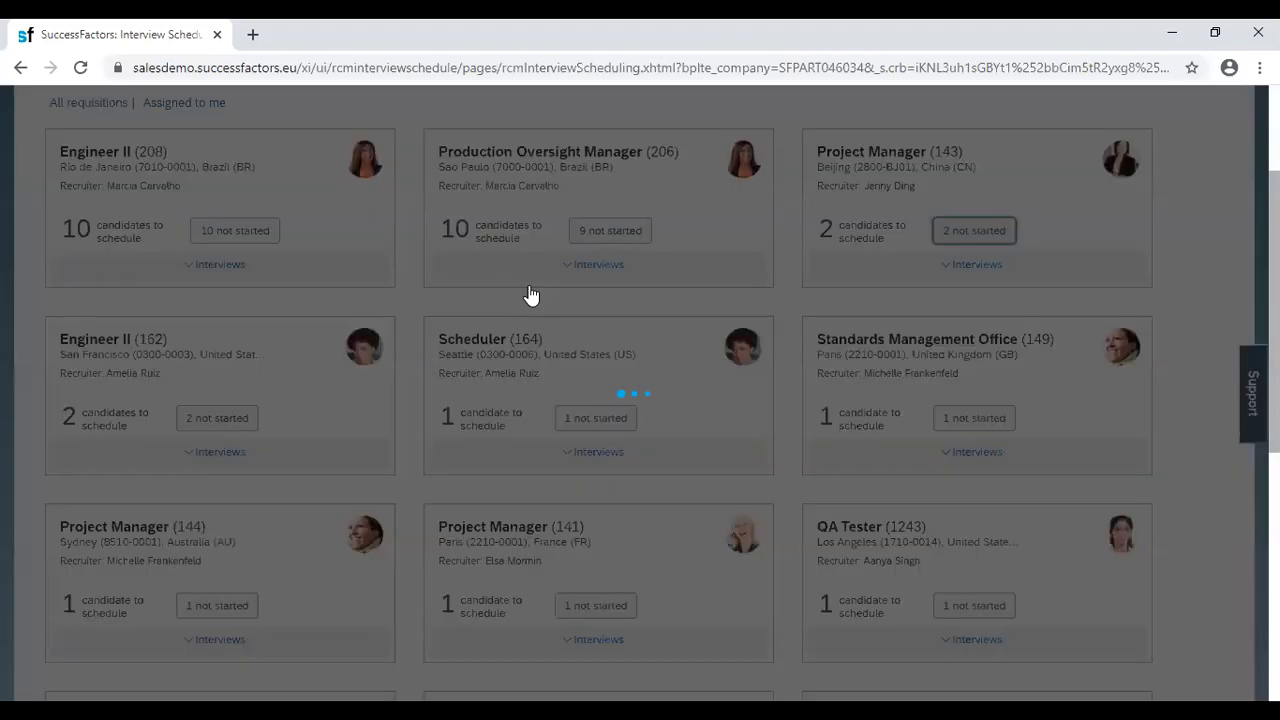
click(300, 330)
scroll(611, 373, down, 3)
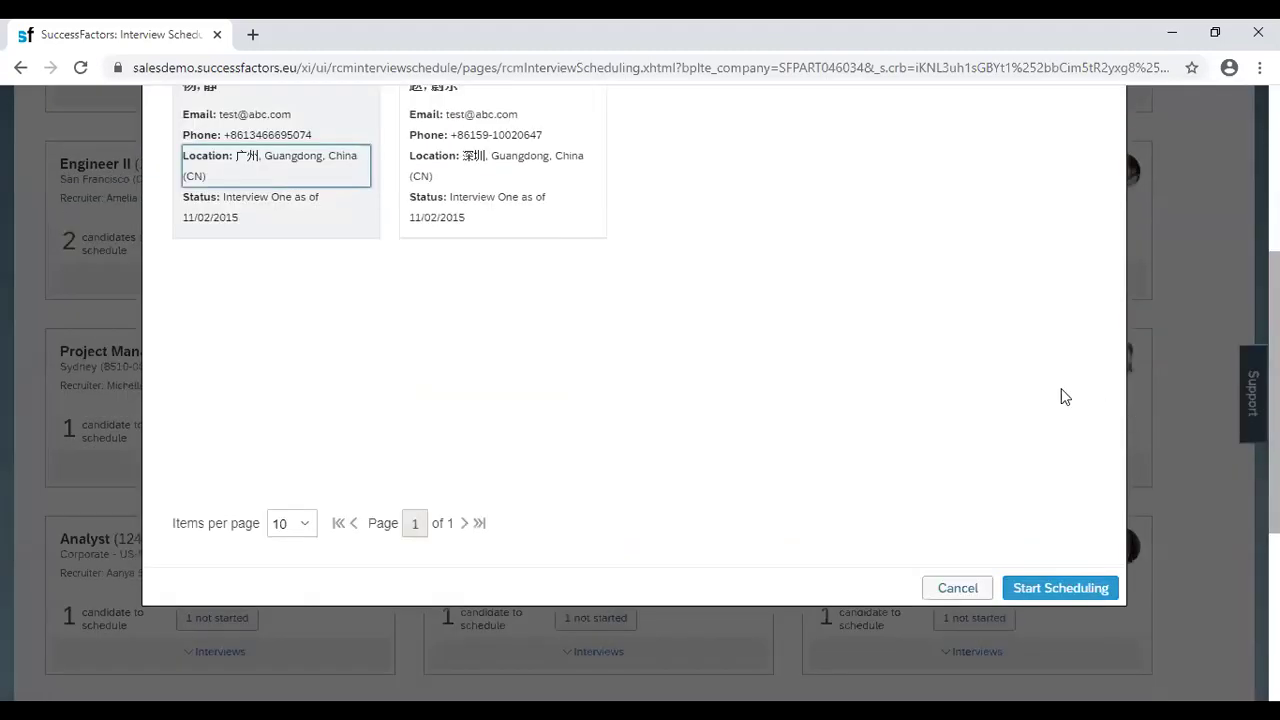
scroll(652, 421, down, 3)
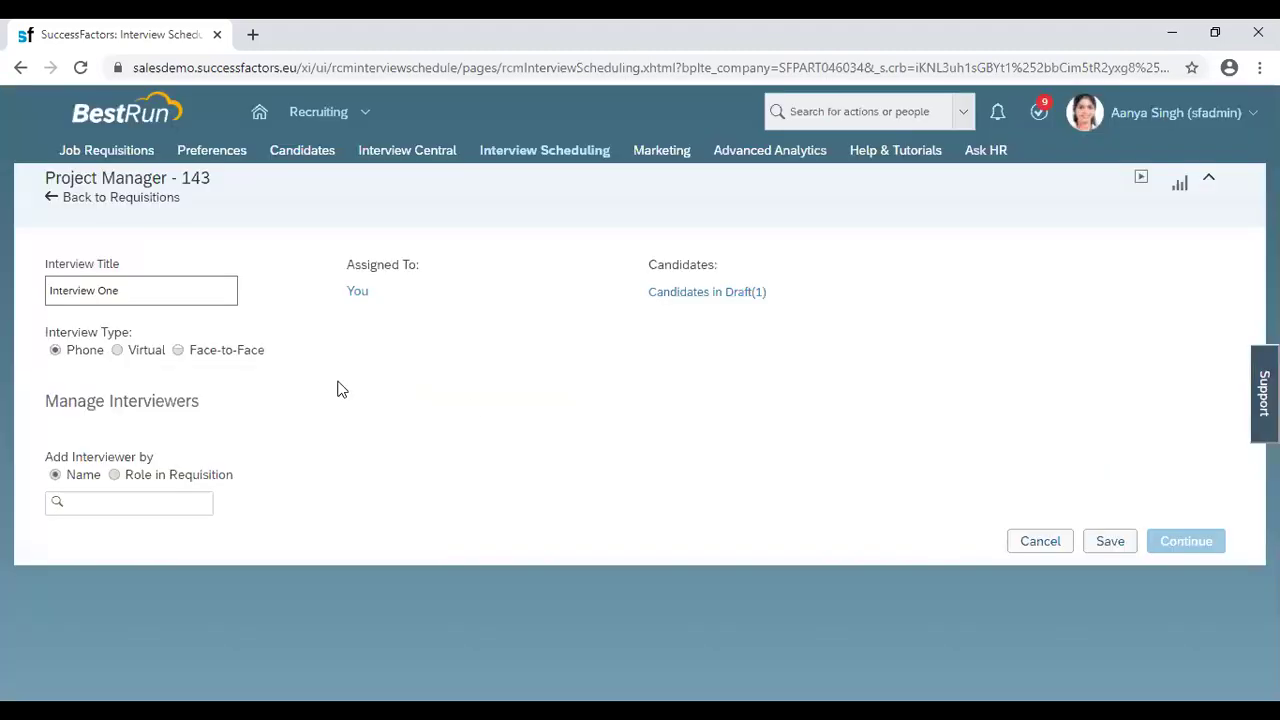
Step: Set the interview type to Virtual with Other as the location, and begin an interviewer search by name
click(118, 350)
click(412, 364)
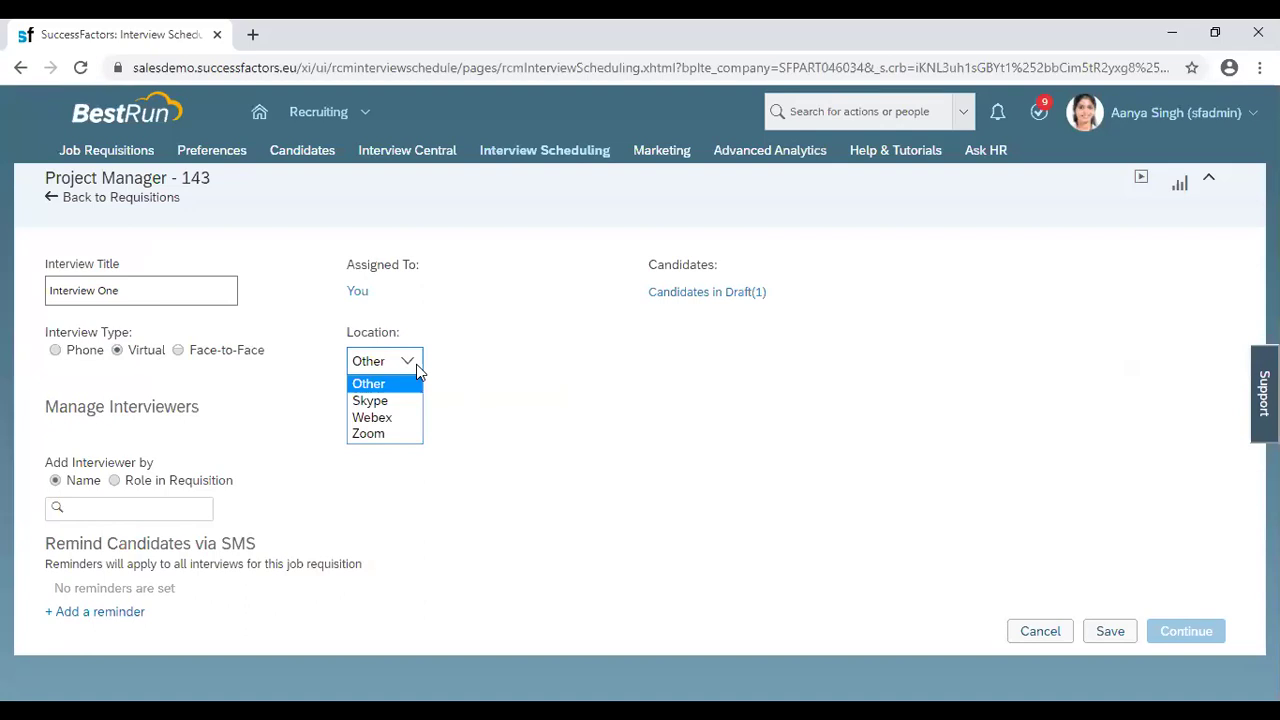
click(458, 404)
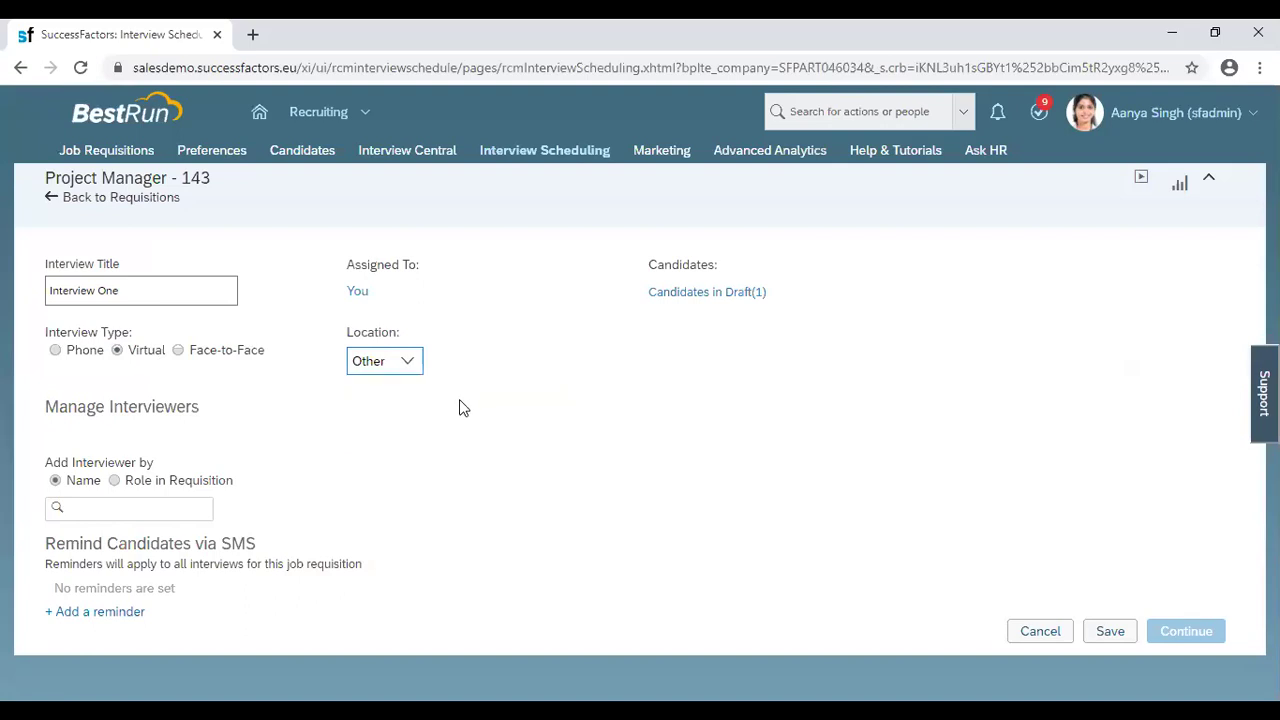
click(199, 508)
Step: Open the Programmer interview assessment from Interview Central by rating the first listed candidate
click(390, 160)
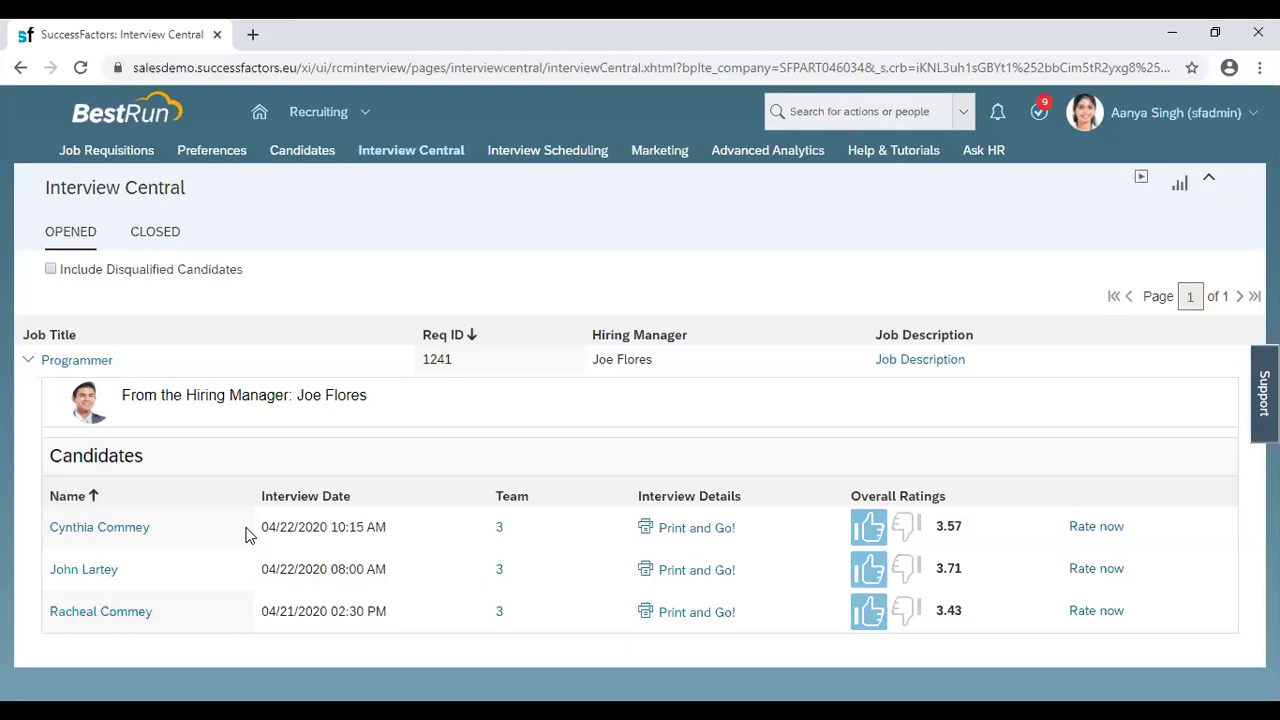
click(1089, 537)
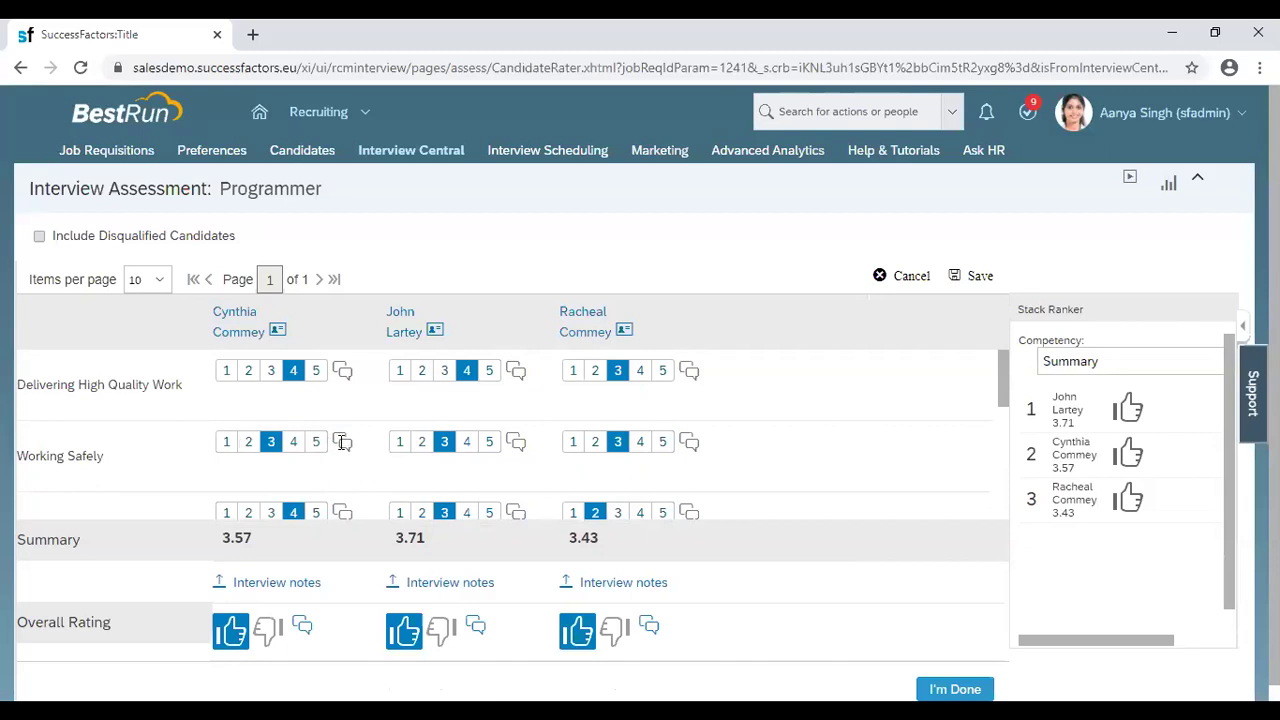
Step: Examine the candidates' competency ratings in the Programmer interview assessment
scroll(287, 467, down, 1)
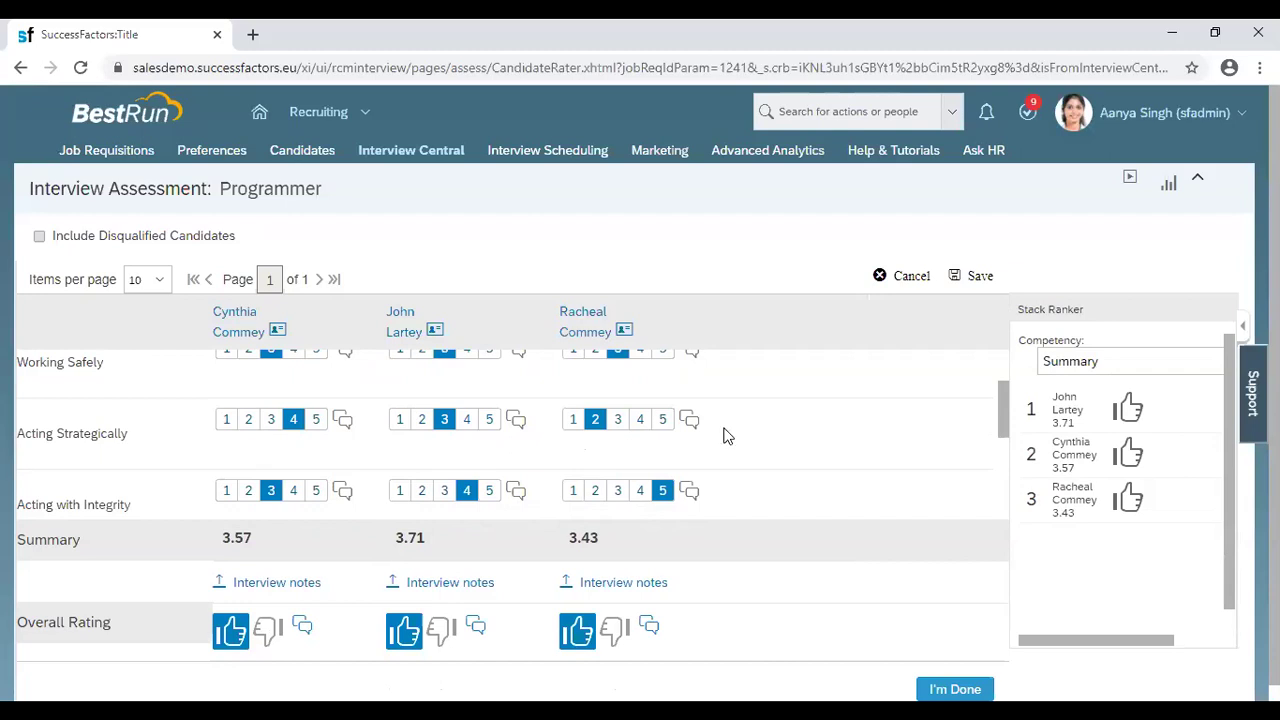
scroll(727, 436, up, 2)
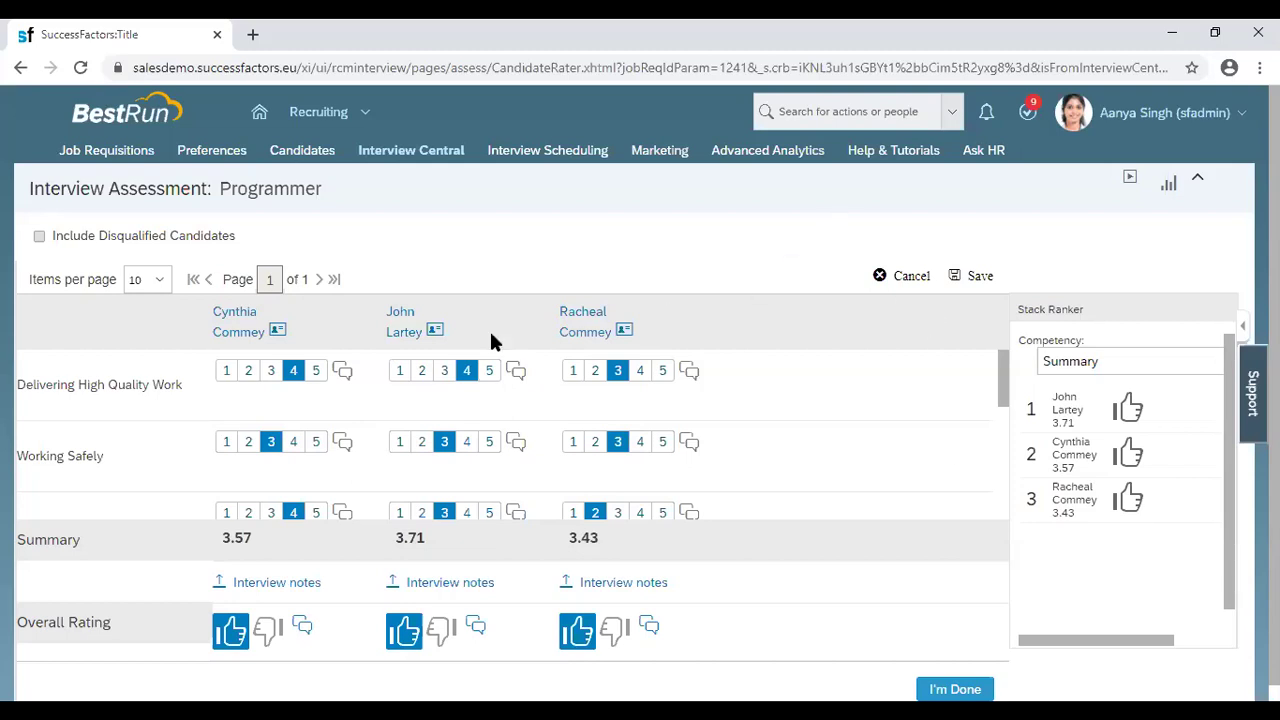
Step: Return to the job requisitions list and open the candidates of Programmer requisition 1241
click(125, 158)
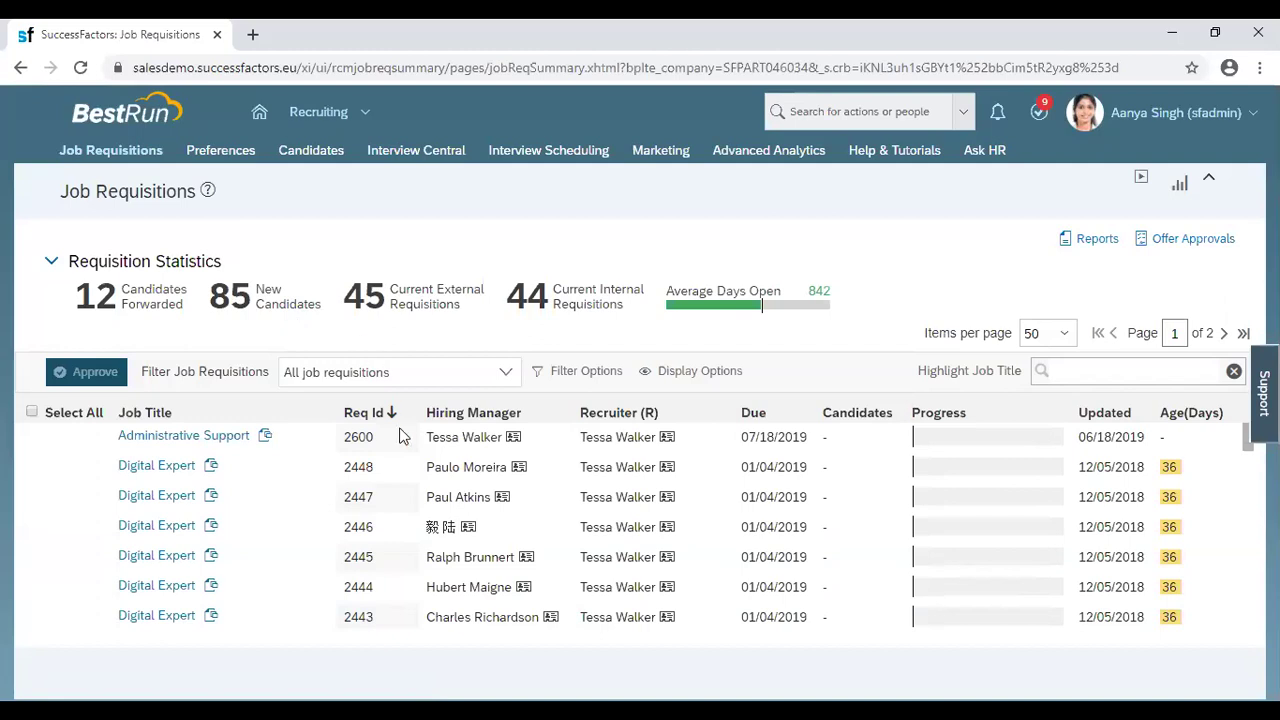
scroll(463, 523, down, 2)
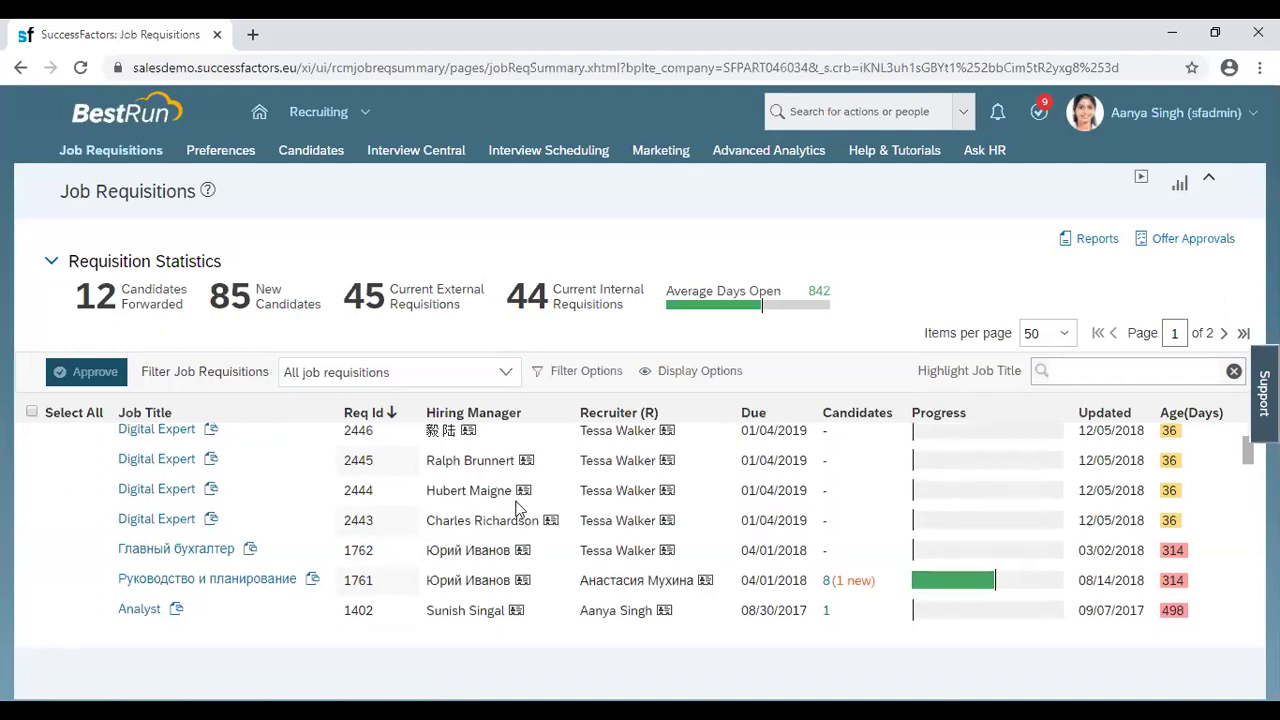
scroll(530, 510, down, 1)
scroll(700, 525, down, 3)
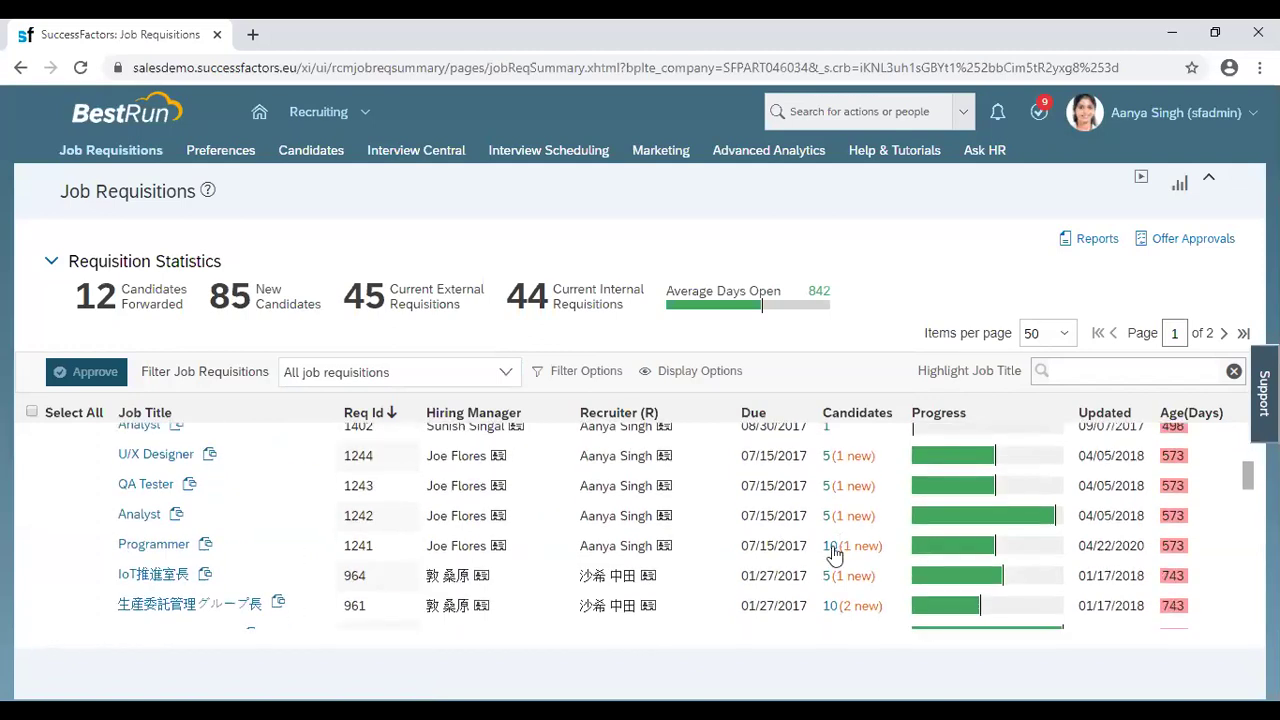
click(830, 546)
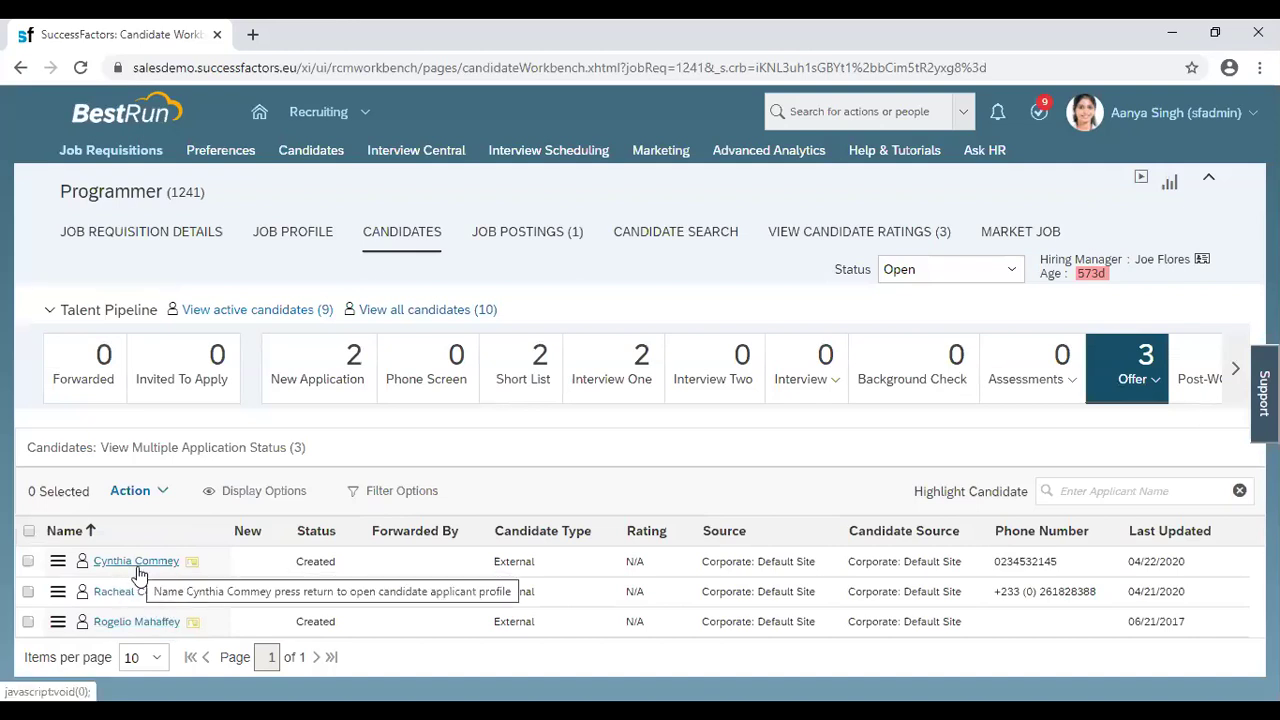
Step: Open the first Offer-stage candidate's application and start an offer approval for that candidate
click(139, 563)
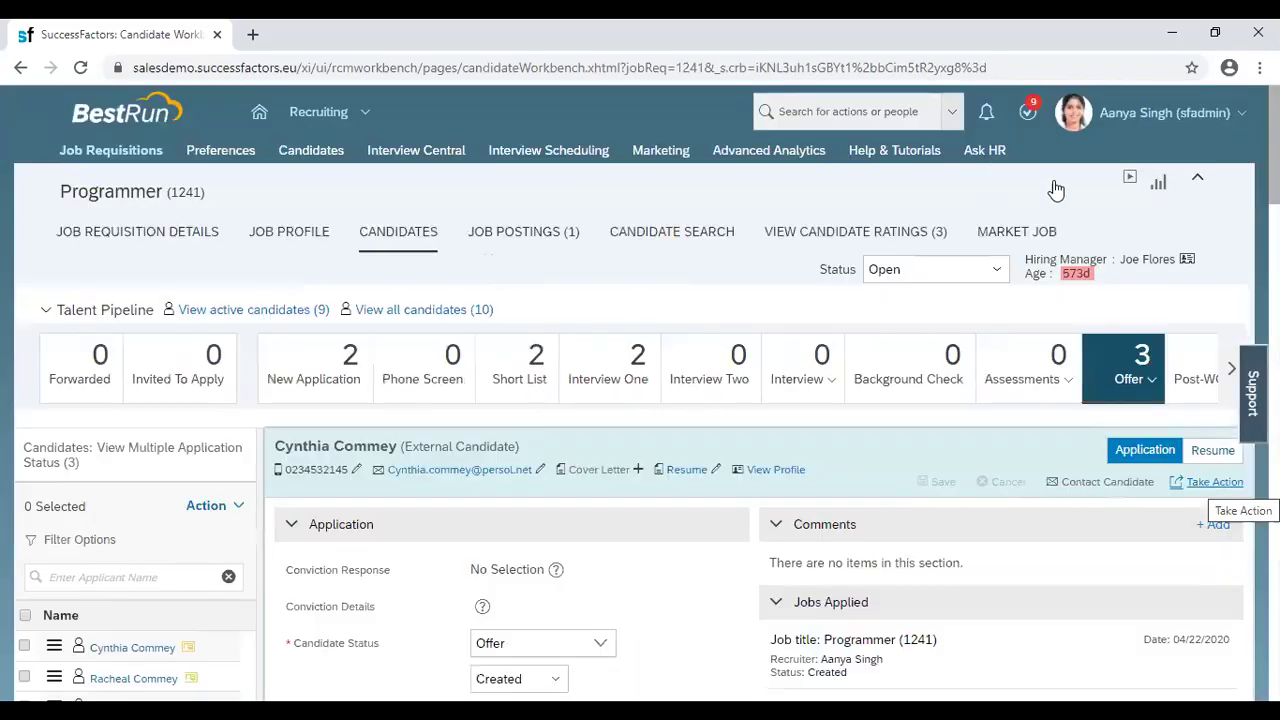
click(1212, 481)
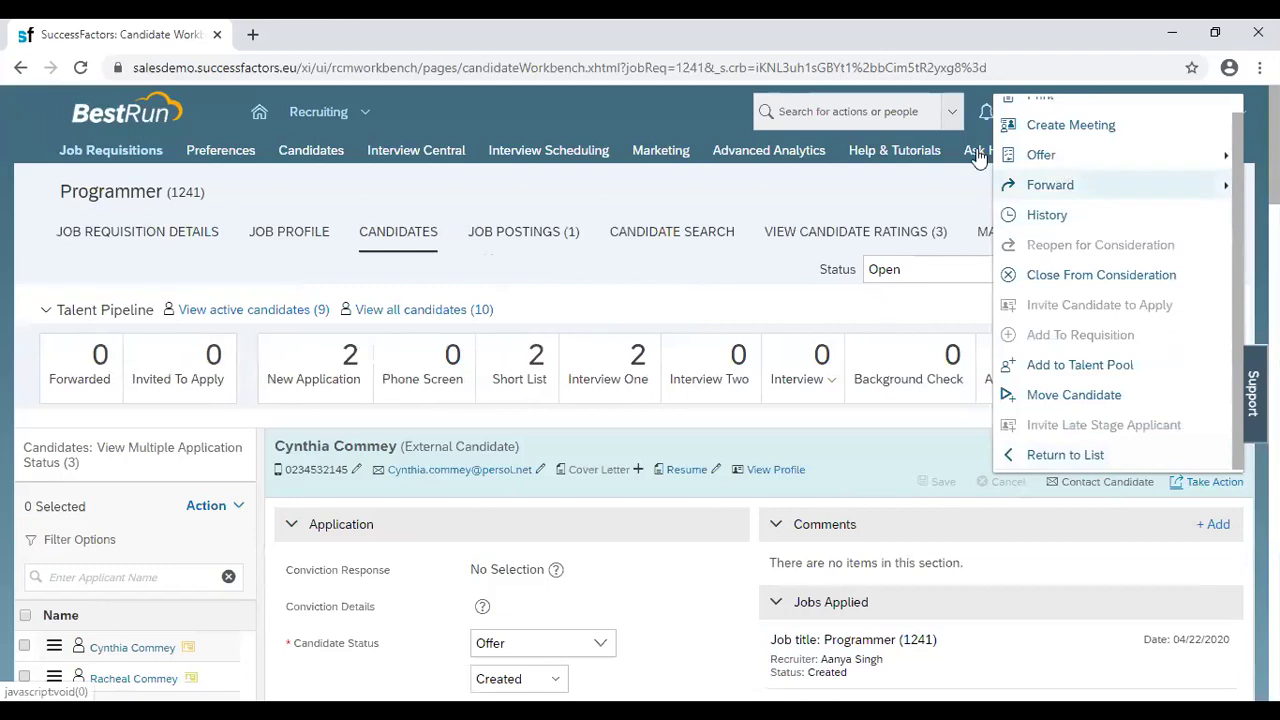
click(938, 158)
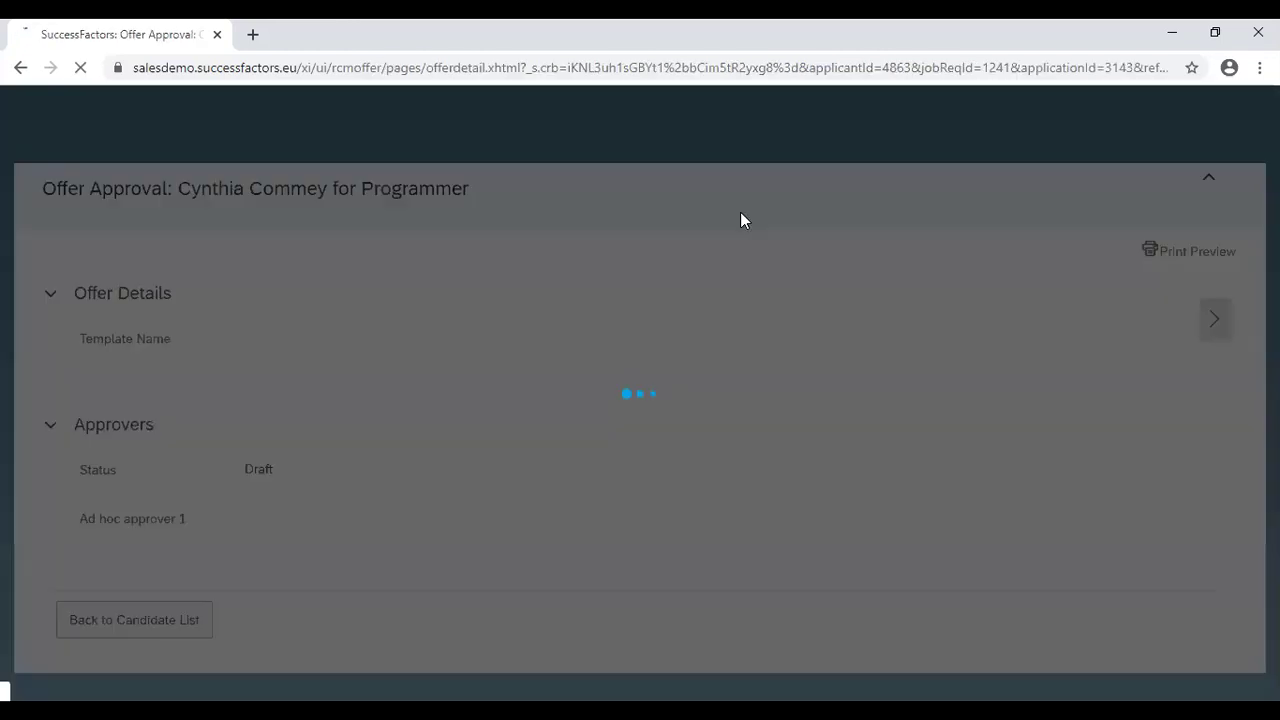
Step: Add two more ad hoc approver rows to the candidate's offer approval form and review its submission options
scroll(568, 481, down, 1)
scroll(568, 488, down, 1)
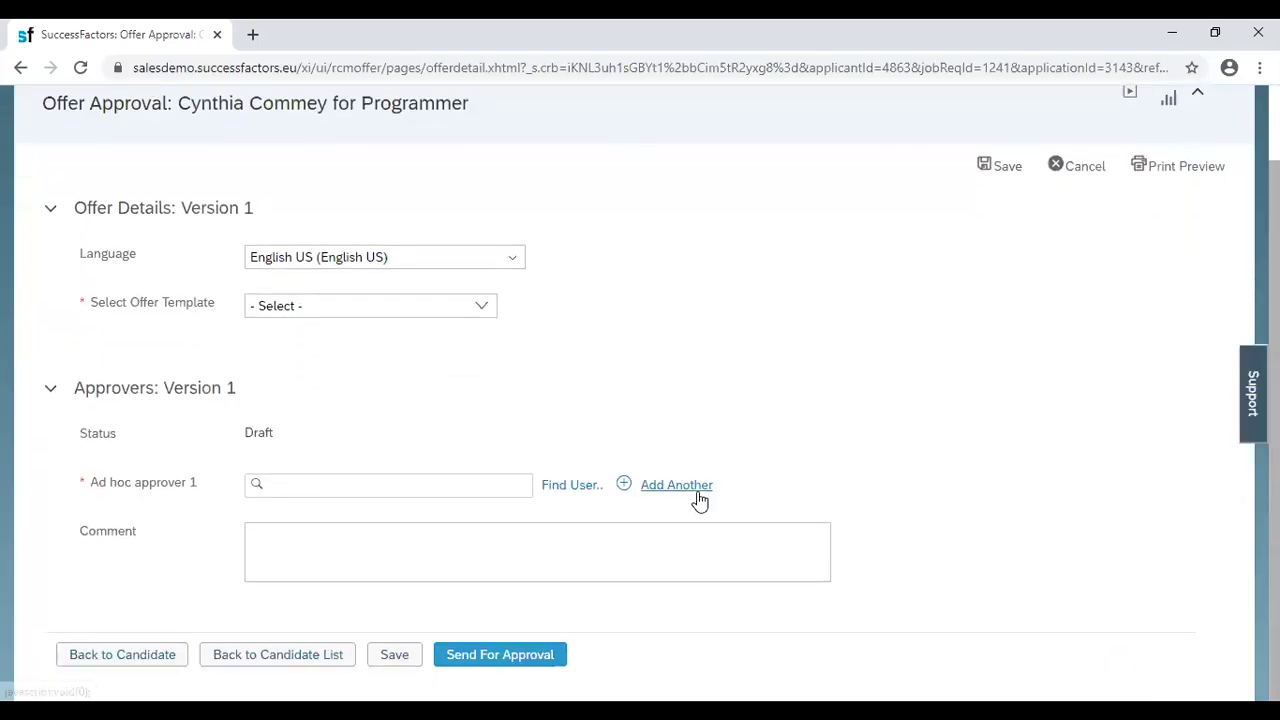
click(698, 488)
click(718, 538)
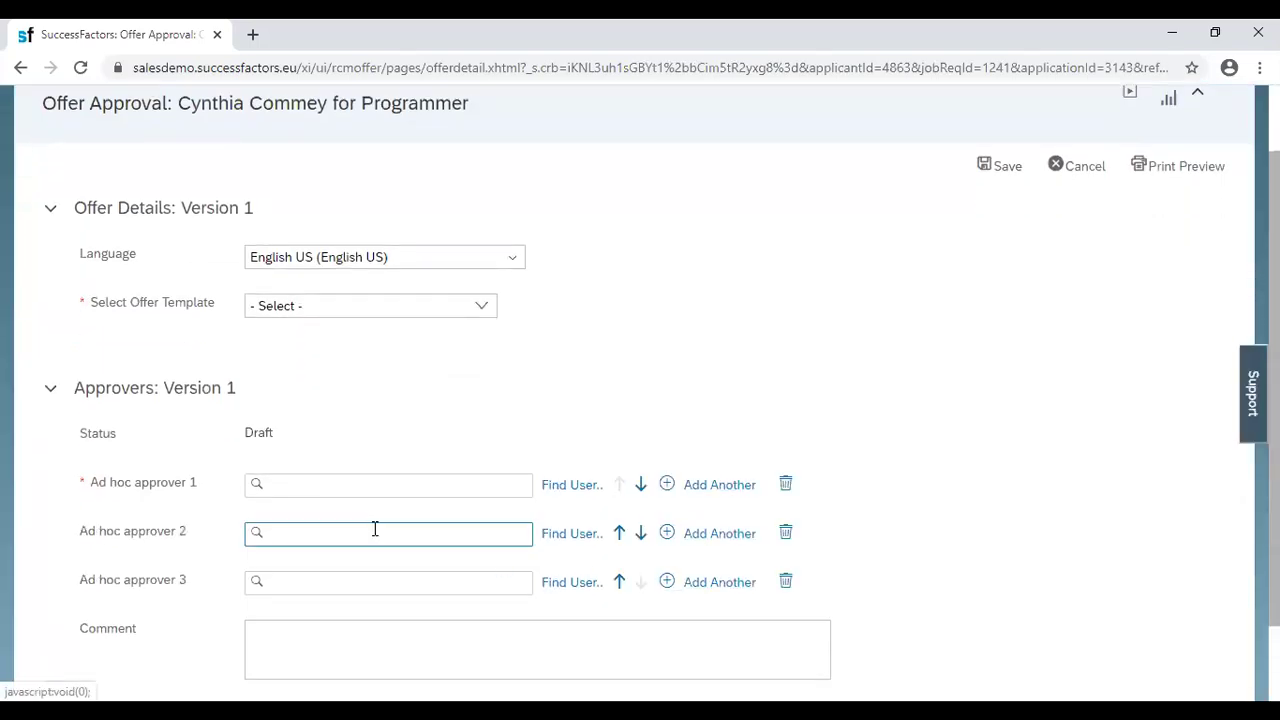
scroll(368, 522, down, 2)
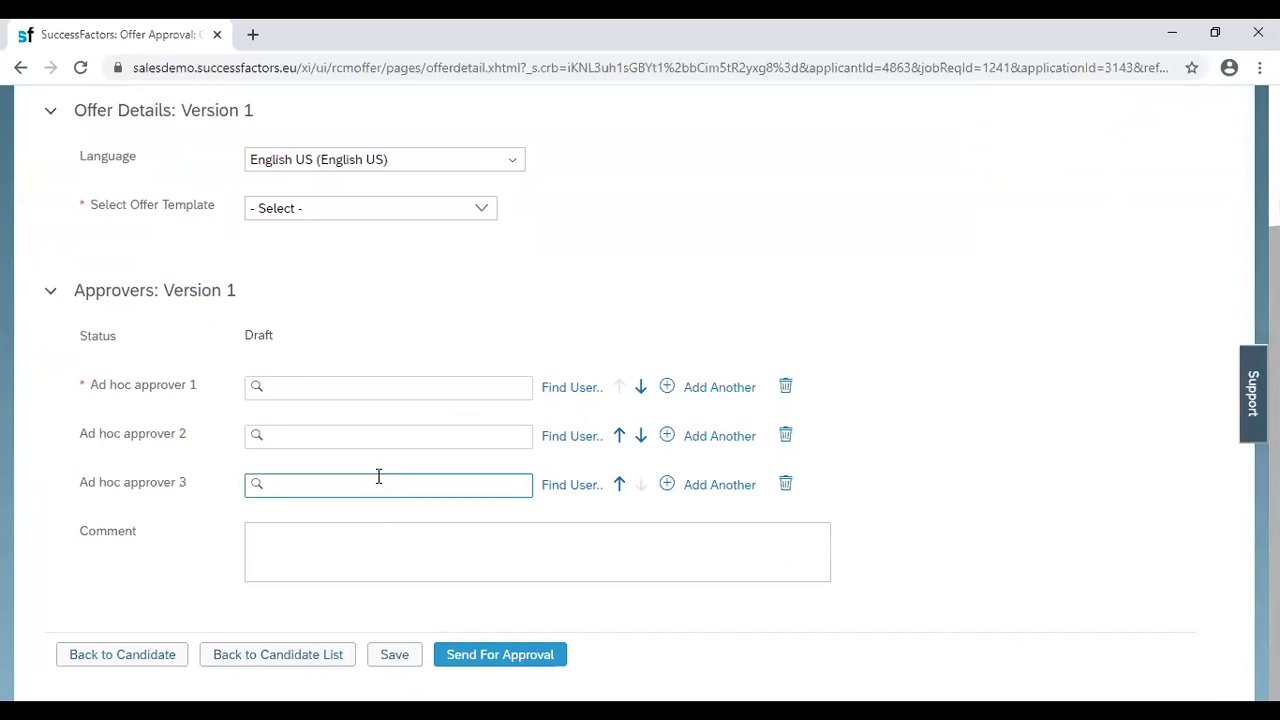
click(511, 659)
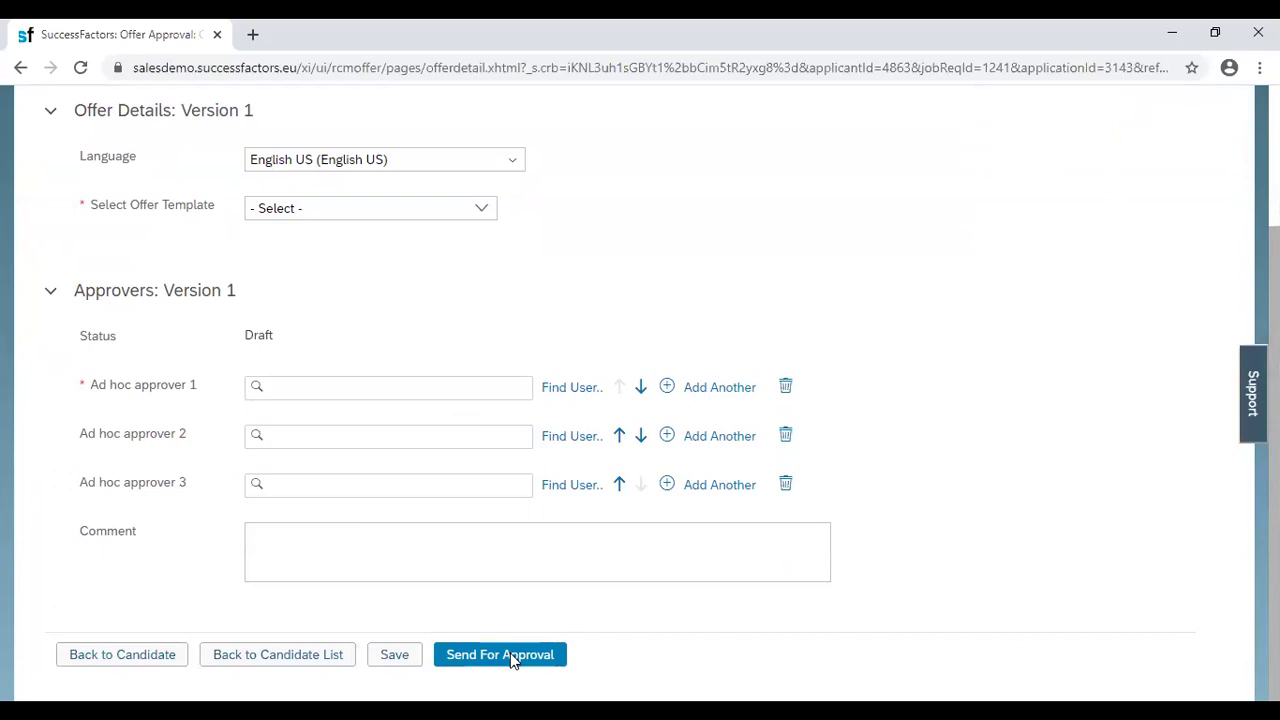
scroll(478, 470, up, 1)
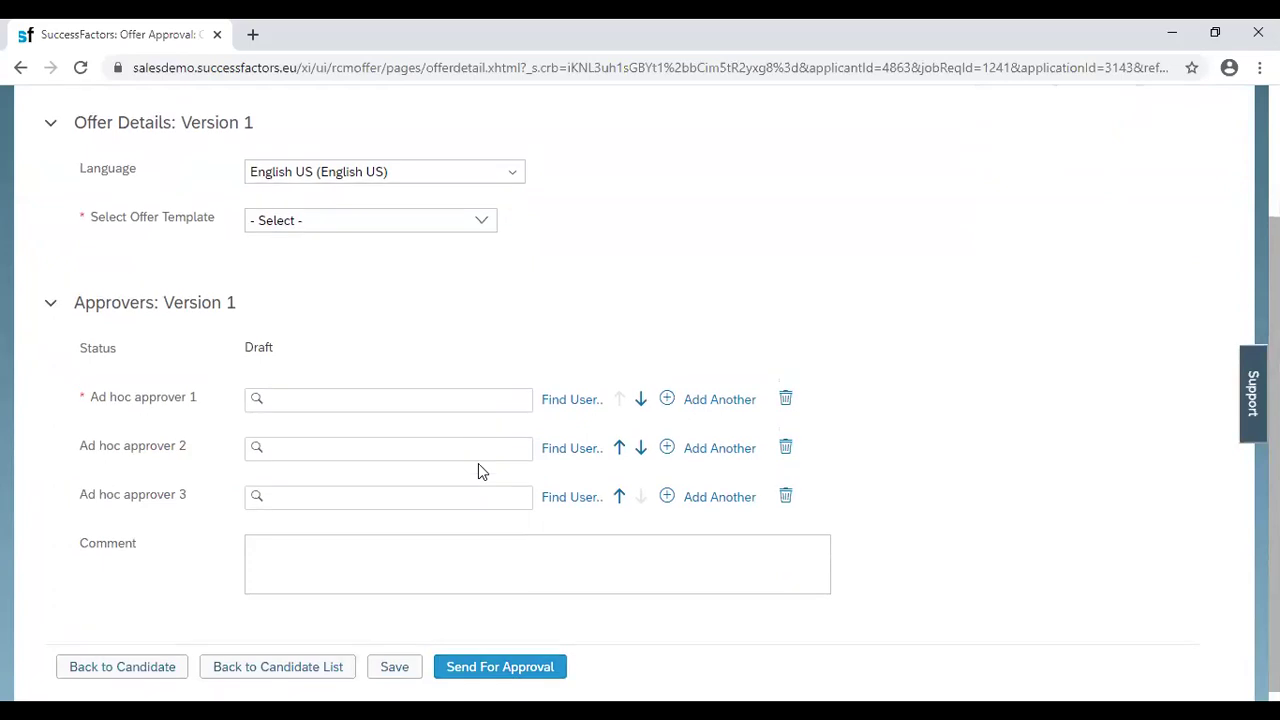
scroll(229, 351, up, 3)
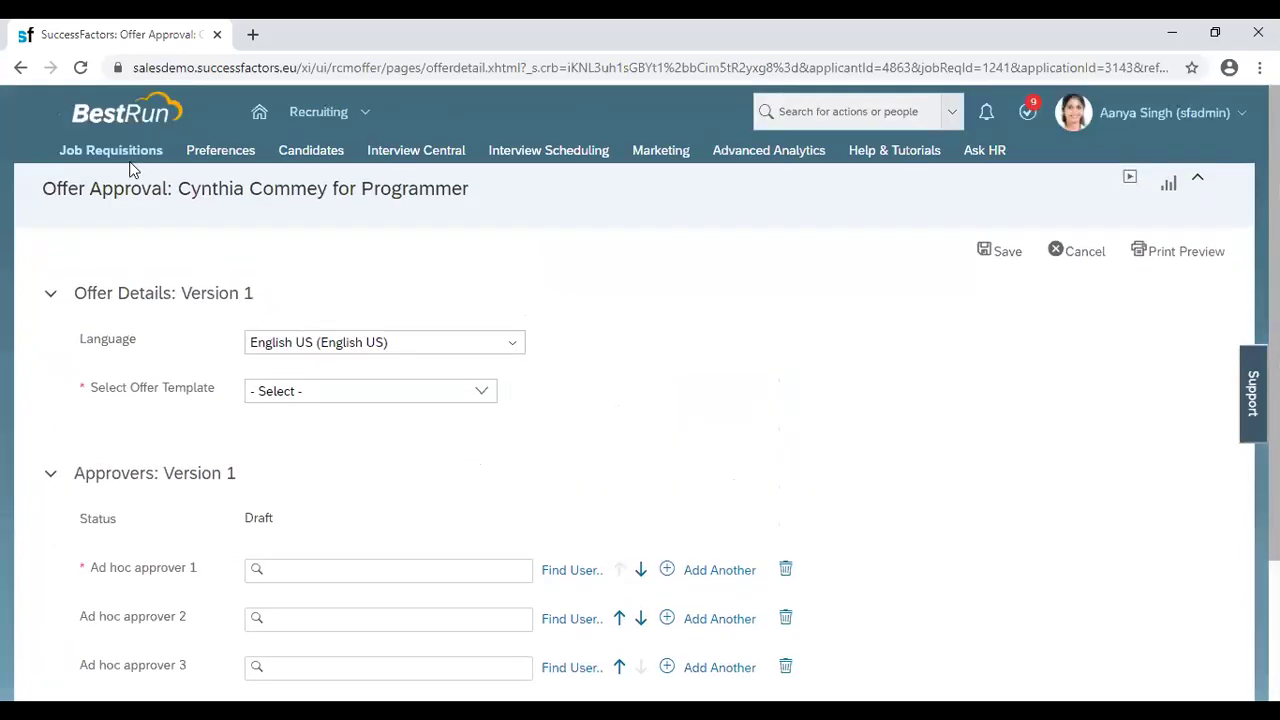
Step: Go back to Programmer requisition 1241's first Offer-stage candidate and open an offer letter for that candidate
click(131, 156)
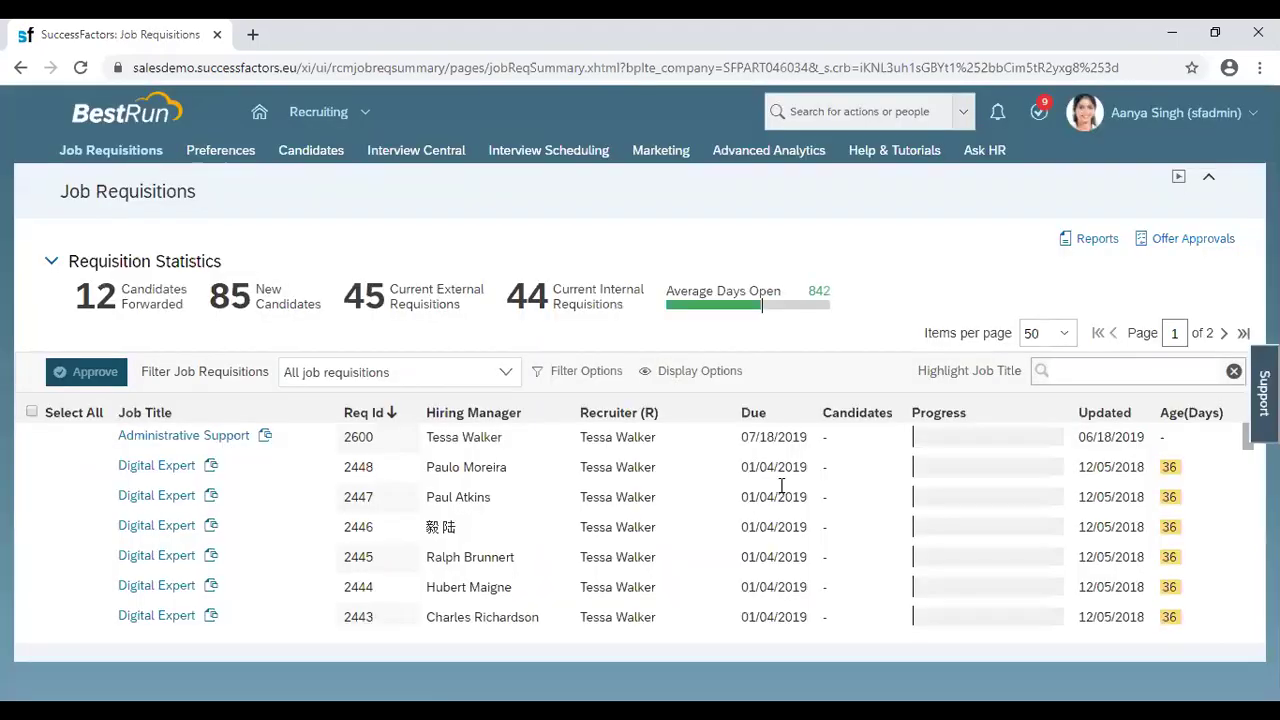
scroll(840, 548, down, 5)
click(830, 548)
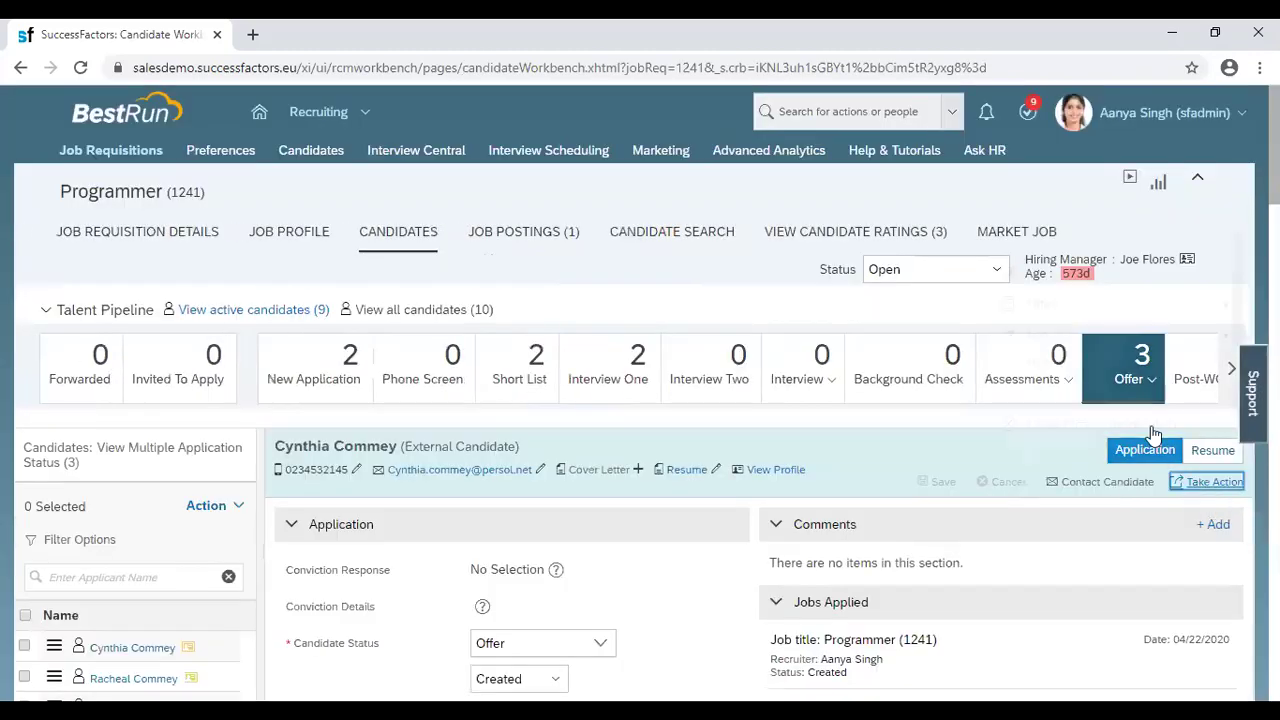
click(1202, 487)
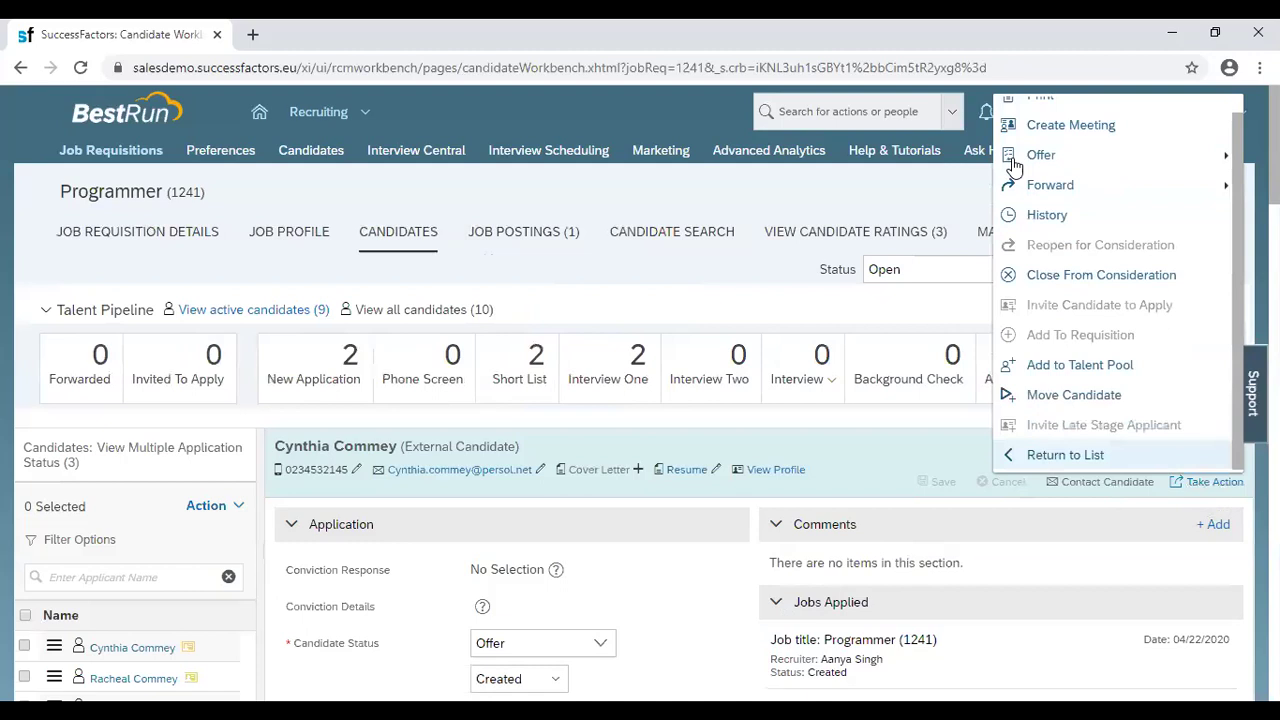
mouse_move(1013, 160)
click(894, 182)
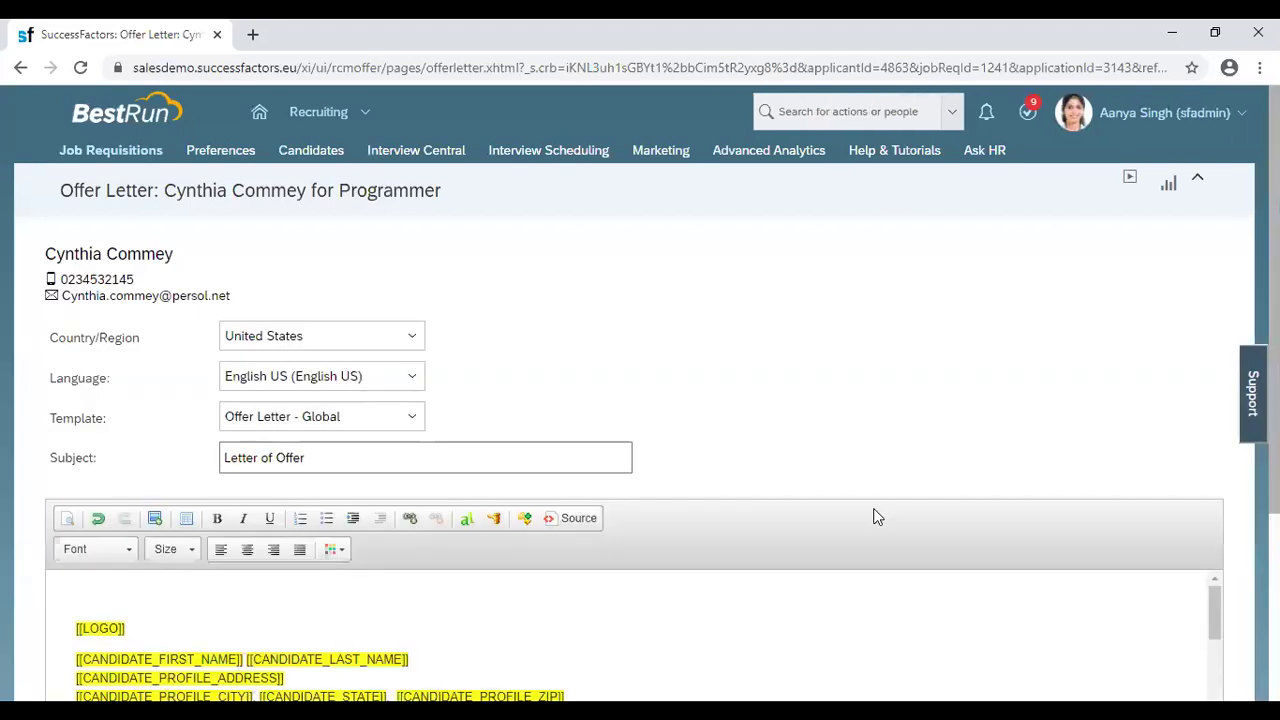
Step: Look over the Offer Letter - Global template's settings, recipient placeholders and opening terms
scroll(879, 502, down, 1)
scroll(885, 501, down, 3)
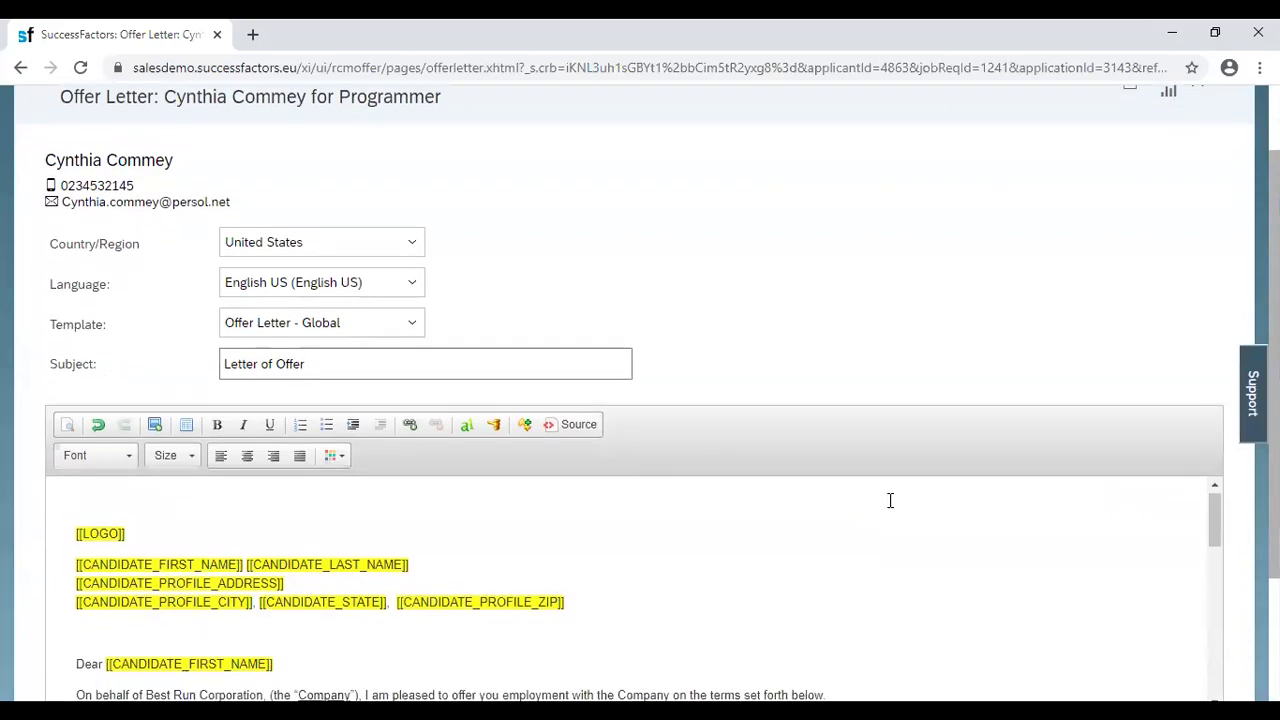
scroll(892, 500, down, 1)
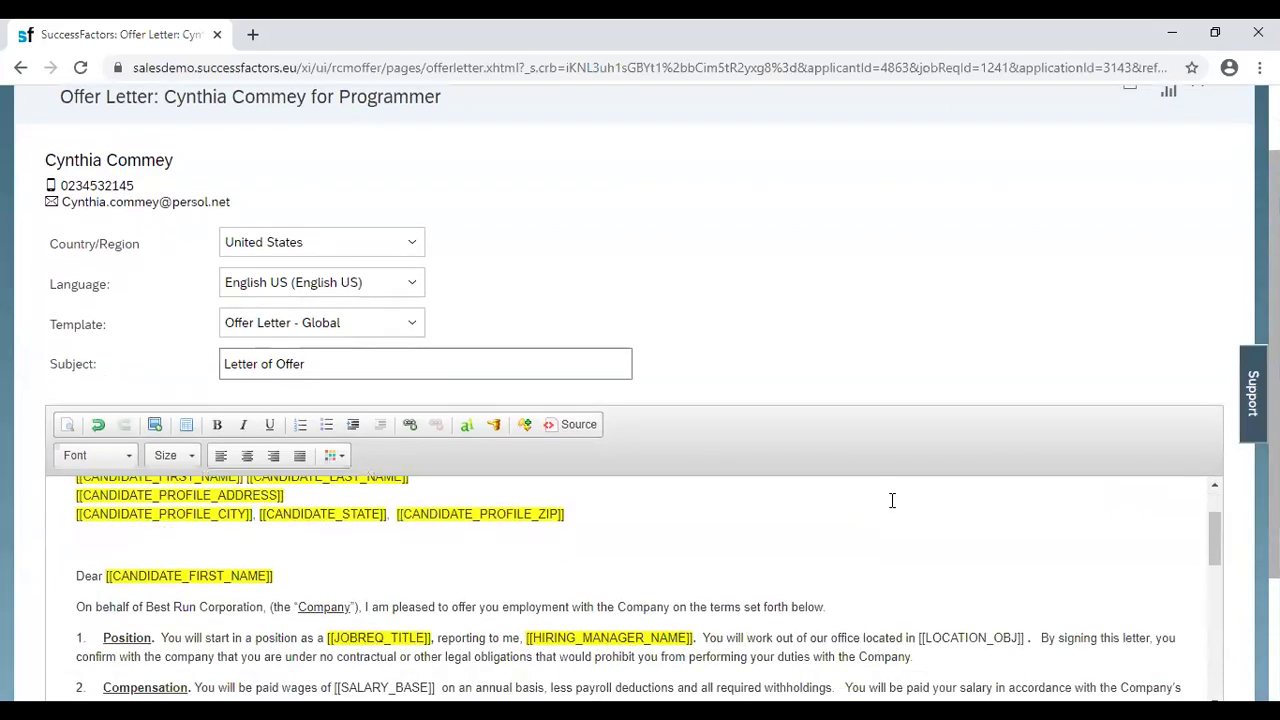
scroll(1100, 427, down, 5)
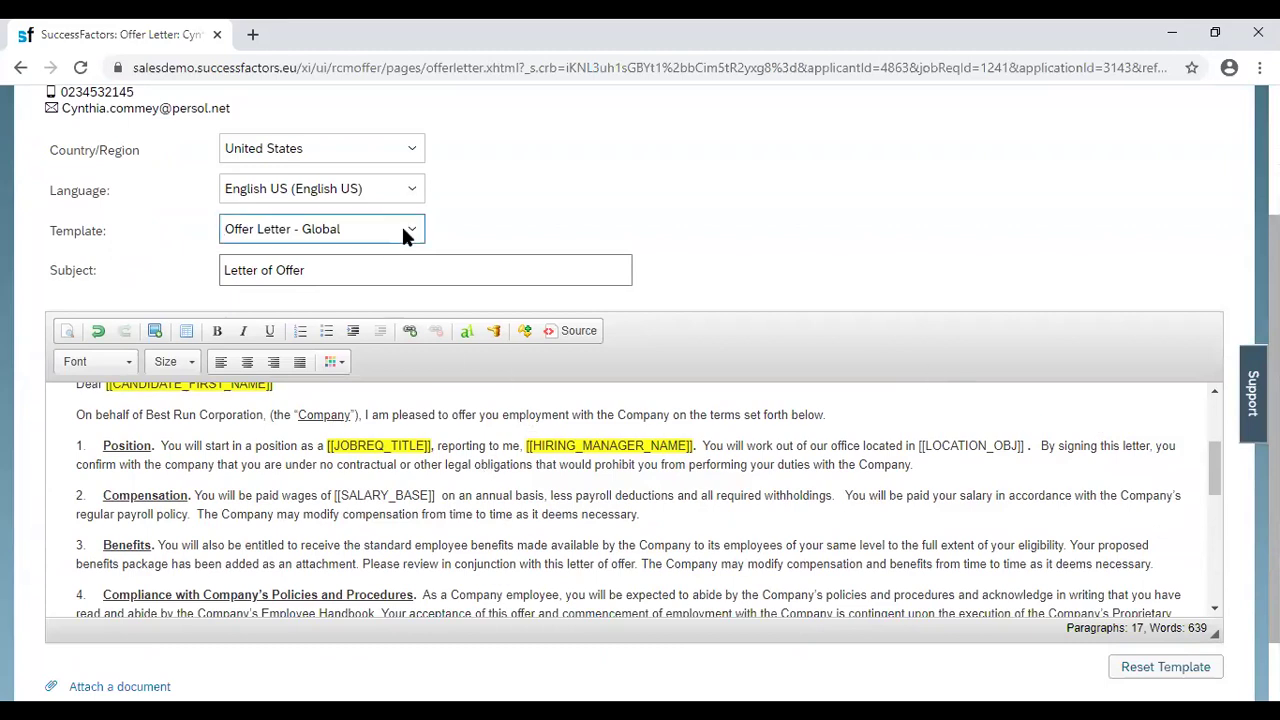
scroll(511, 556, up, 1)
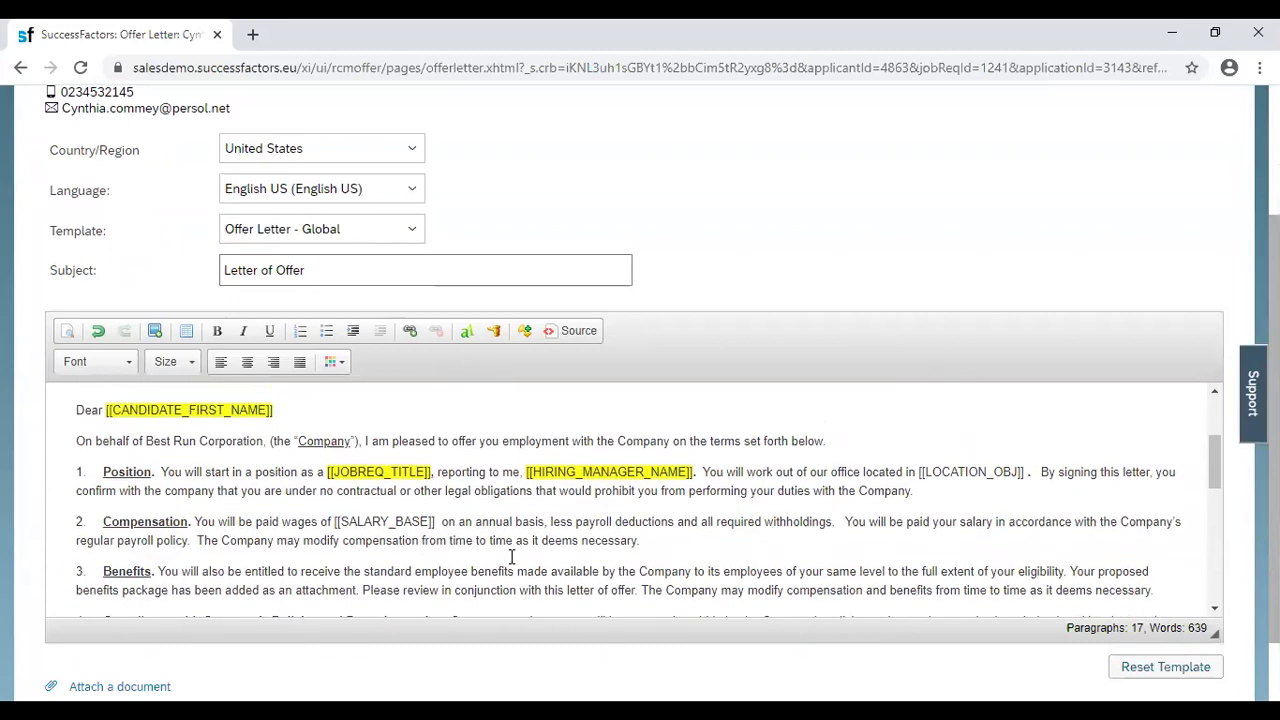
scroll(511, 556, up, 3)
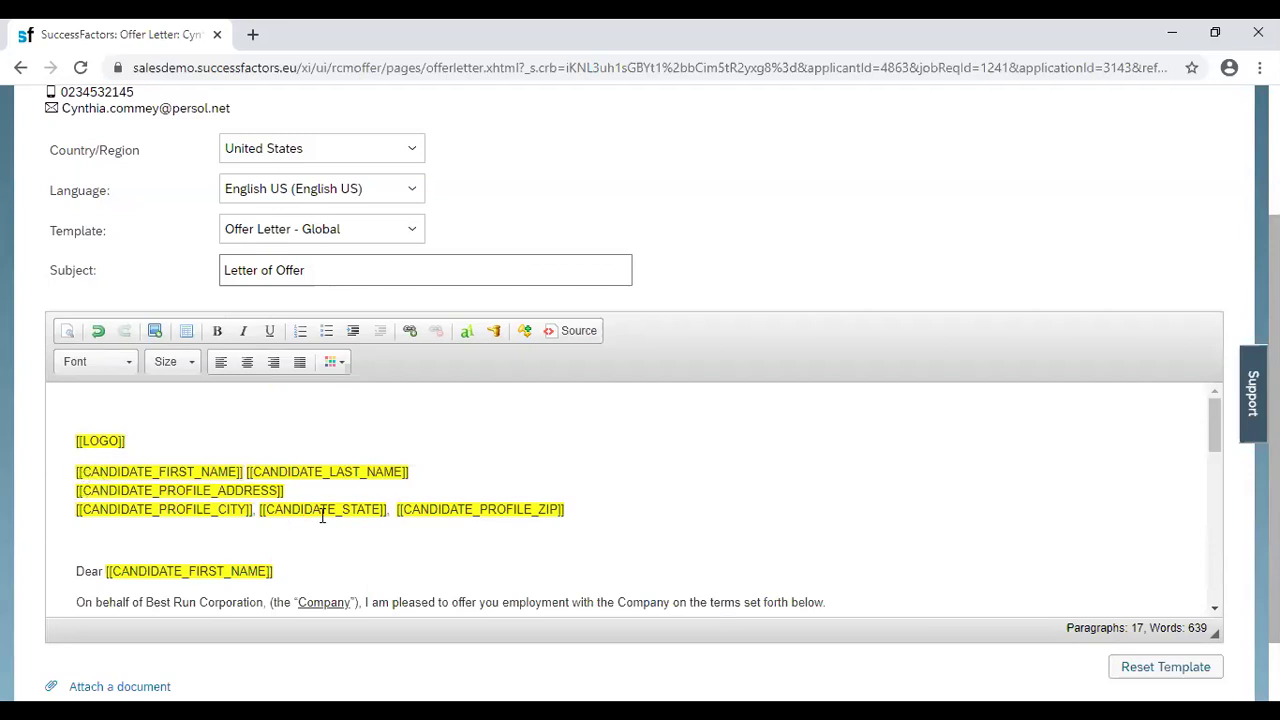
Step: Read through the offer letter from the recipient details and employment clauses to the signature and the available follow-up actions
scroll(120, 509, down, 1)
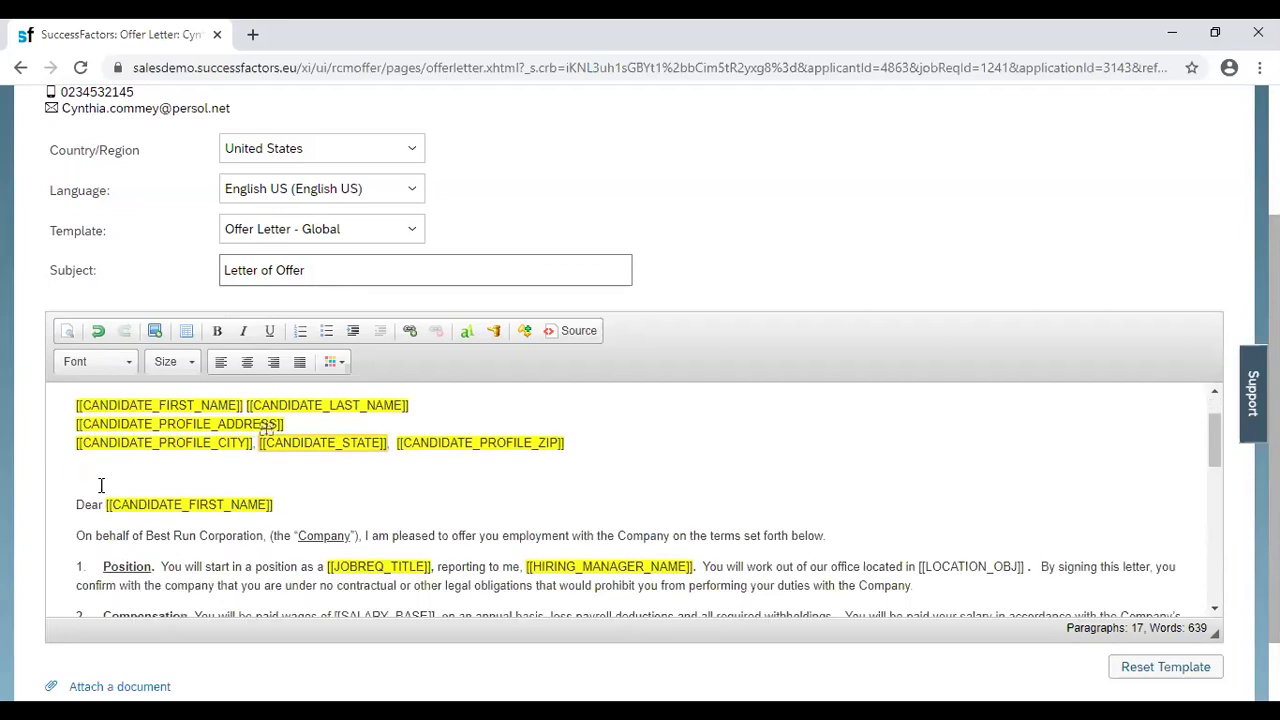
scroll(150, 485, down, 1)
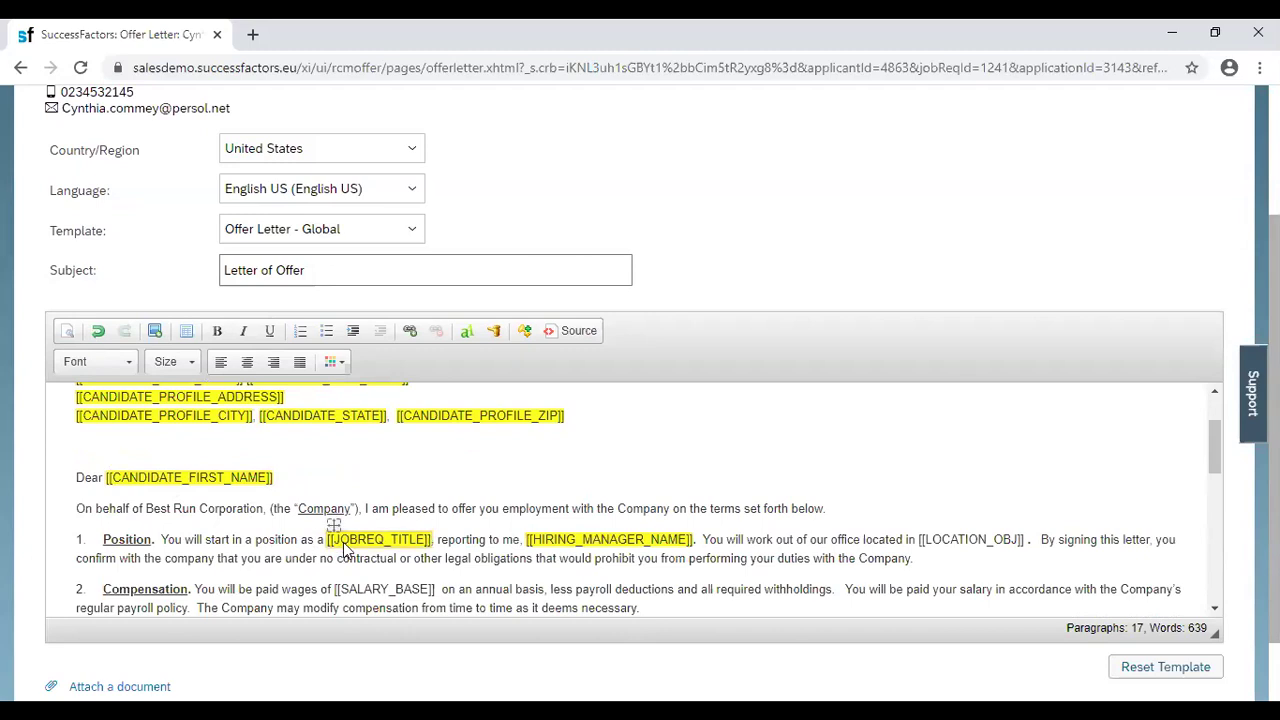
scroll(560, 477, down, 2)
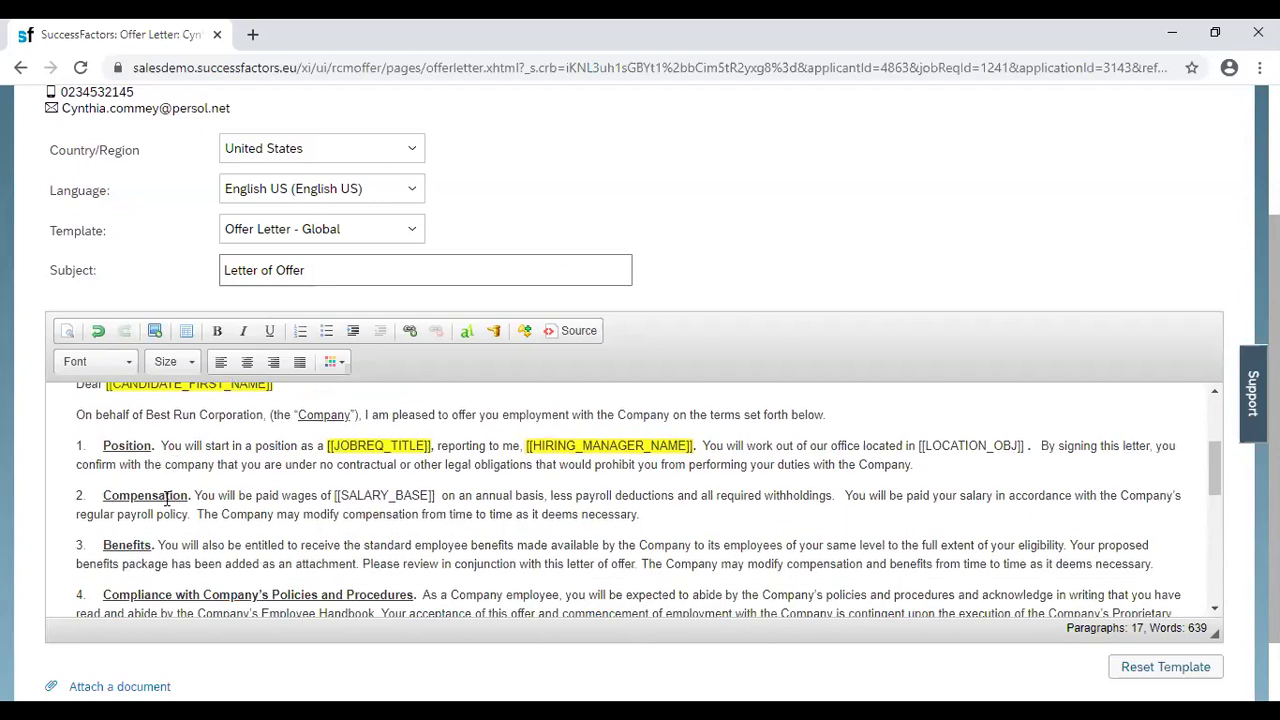
scroll(185, 505, down, 2)
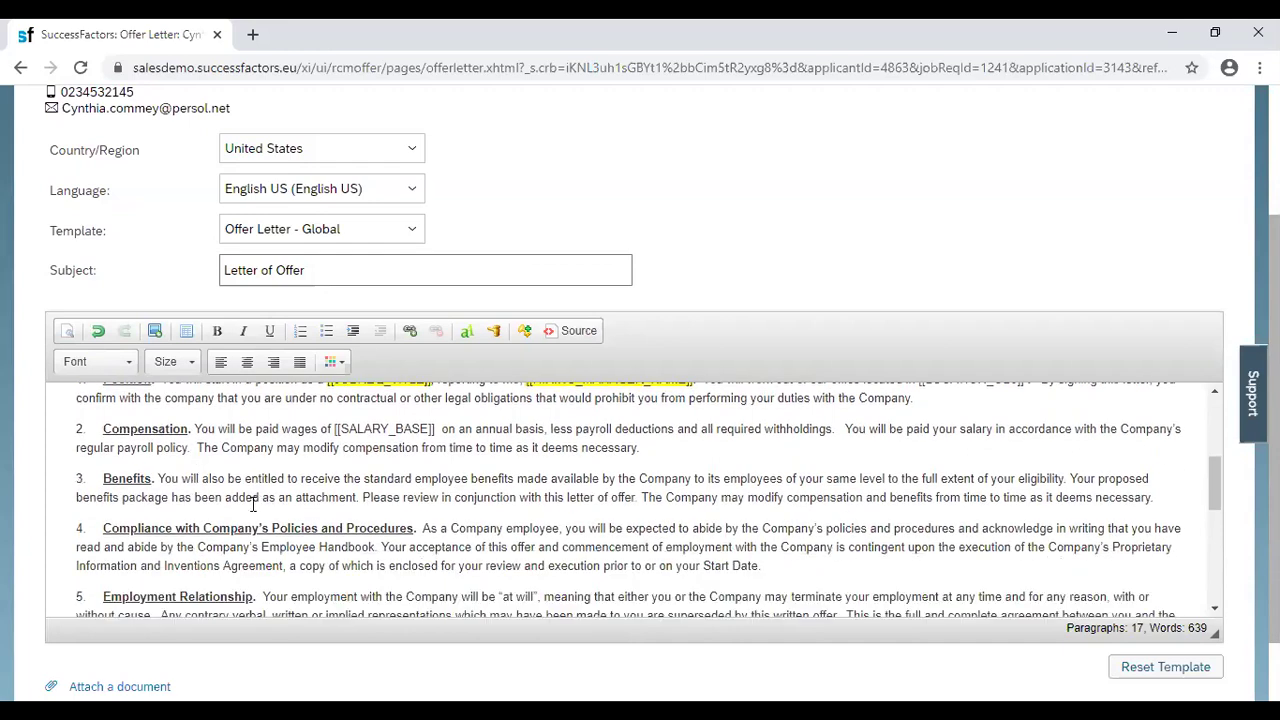
scroll(253, 505, down, 2)
scroll(262, 495, down, 3)
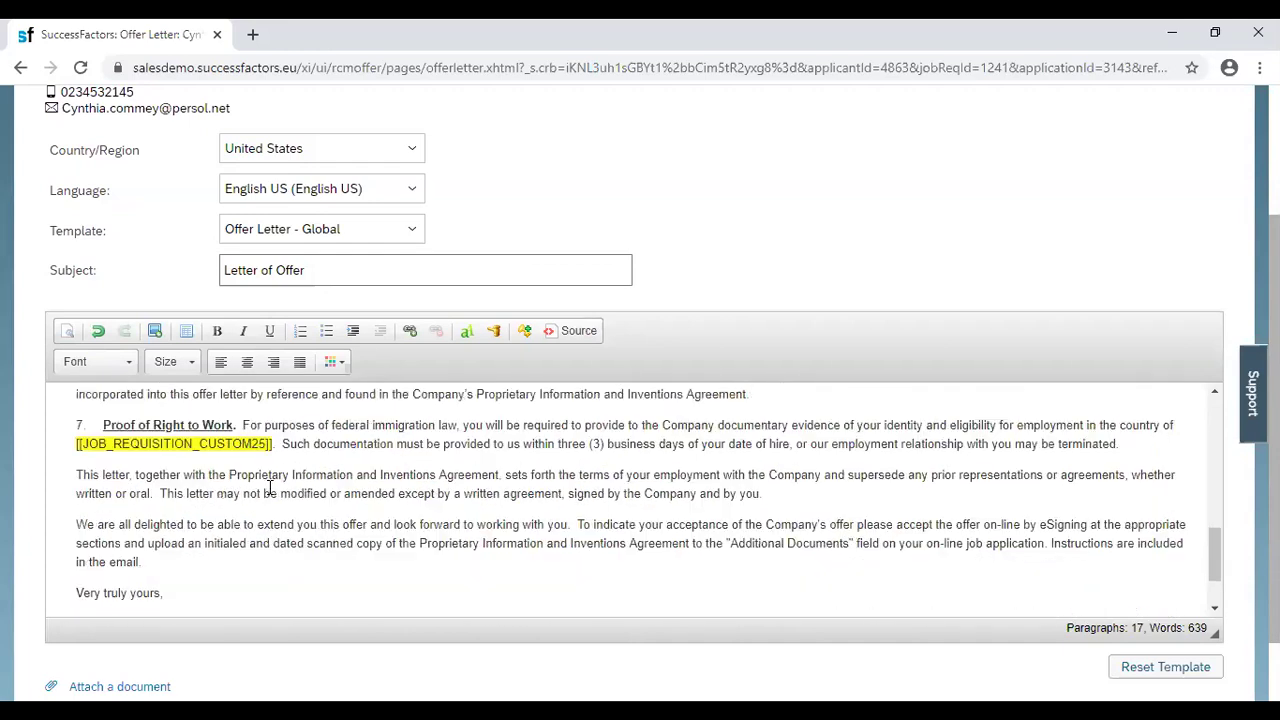
scroll(1017, 537, down, 3)
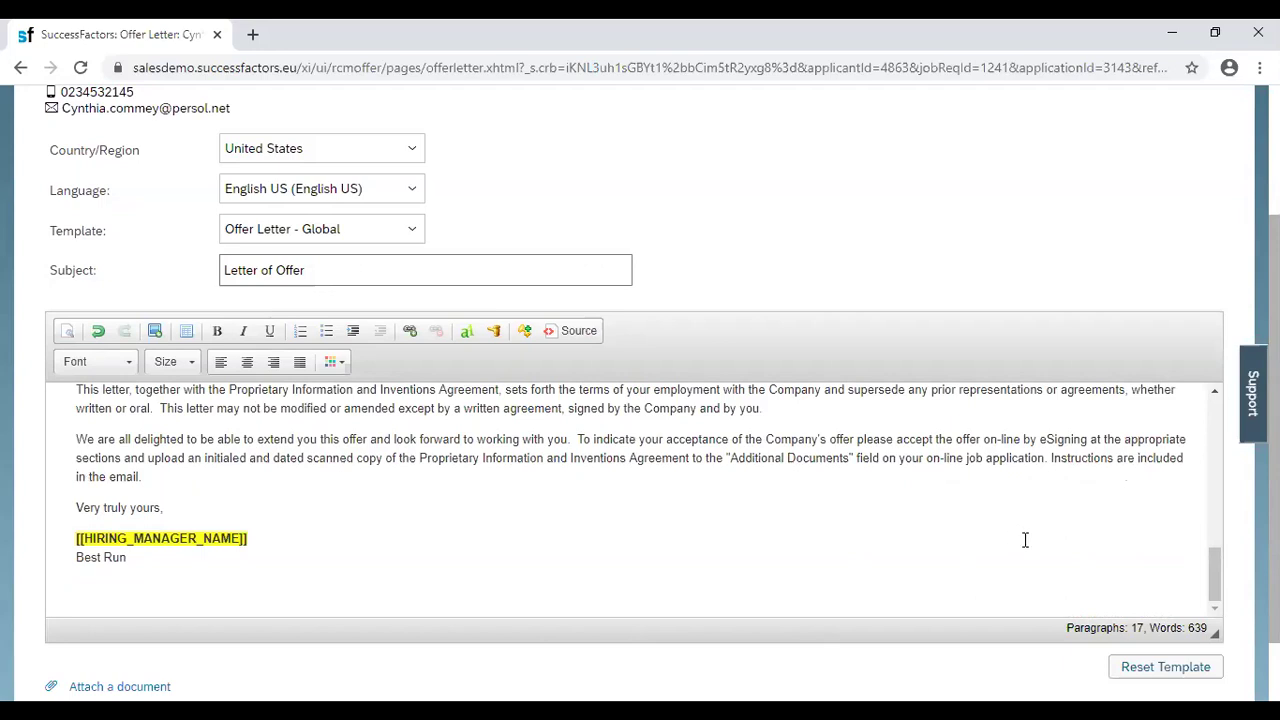
scroll(965, 635, down, 1)
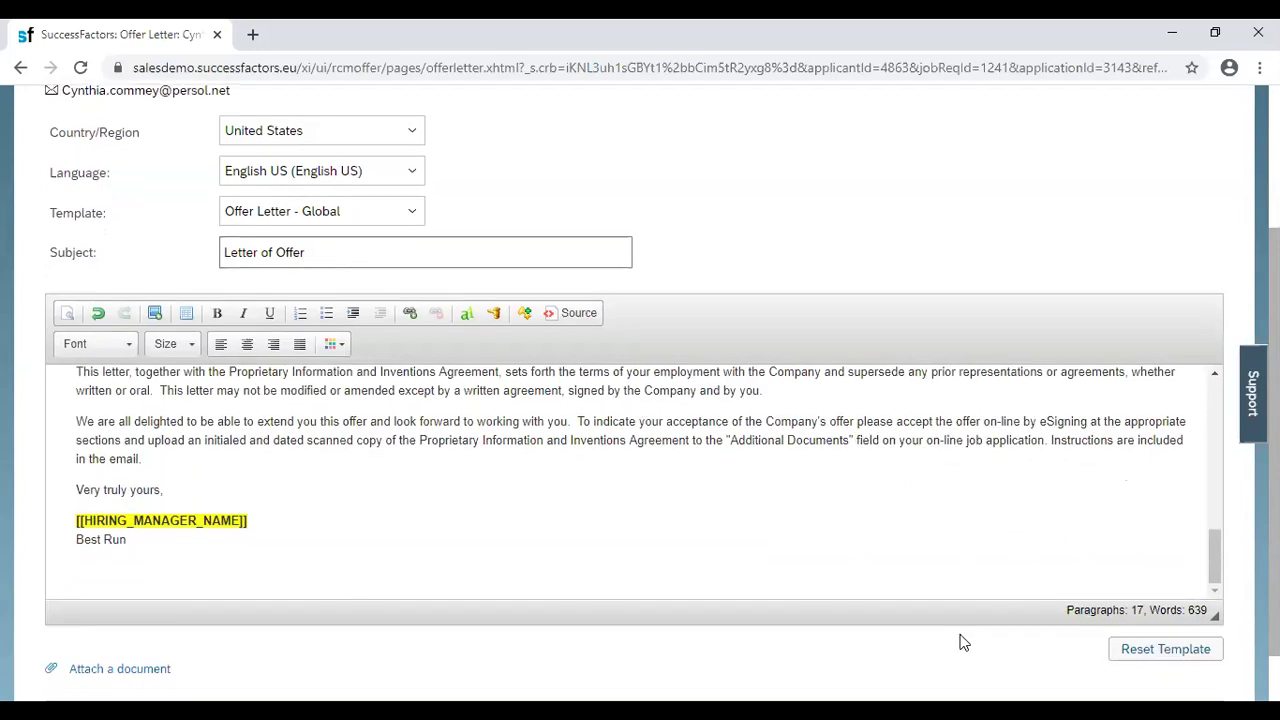
scroll(963, 642, down, 1)
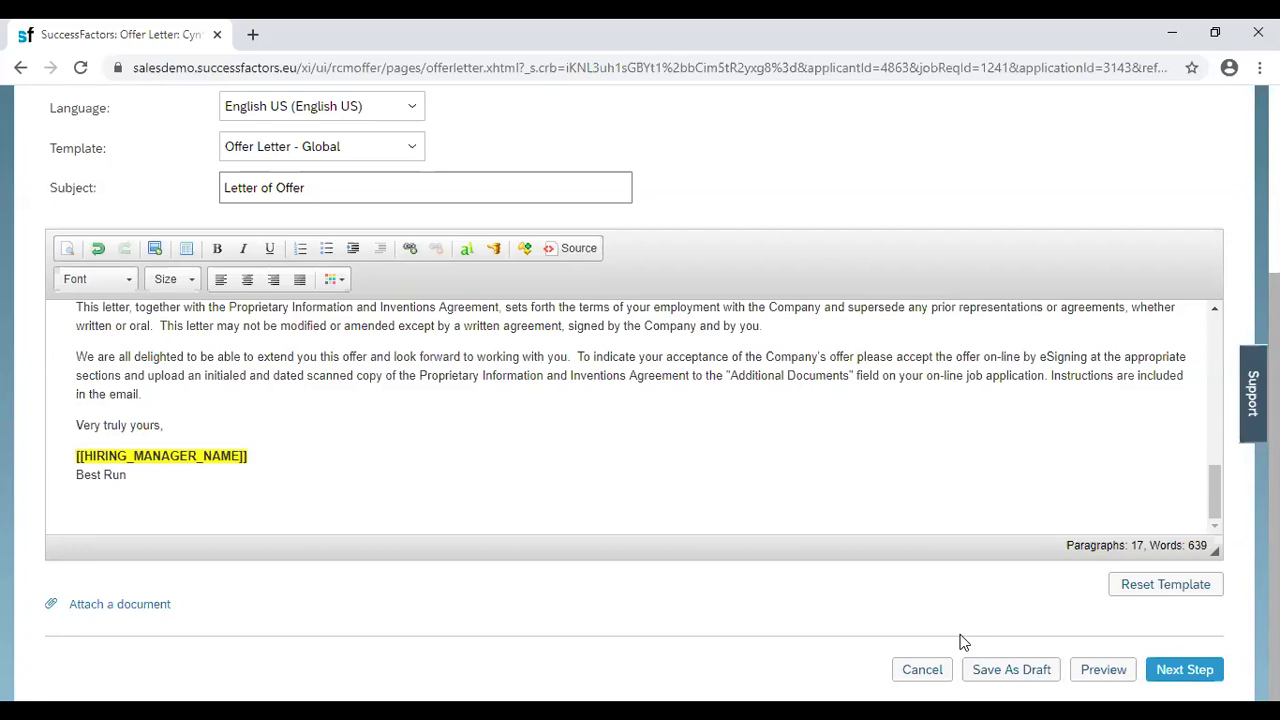
Step: Review the offer letter's clauses again from the closing back to the header
scroll(846, 503, up, 2)
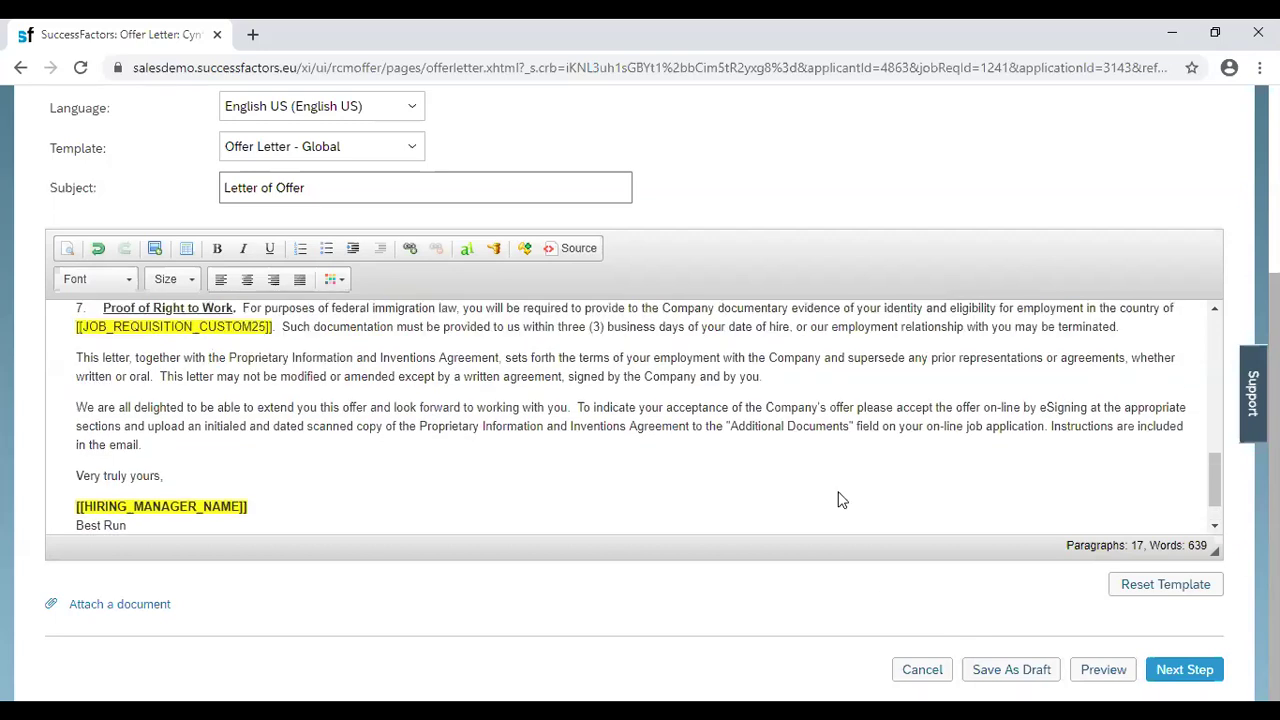
scroll(840, 507, up, 2)
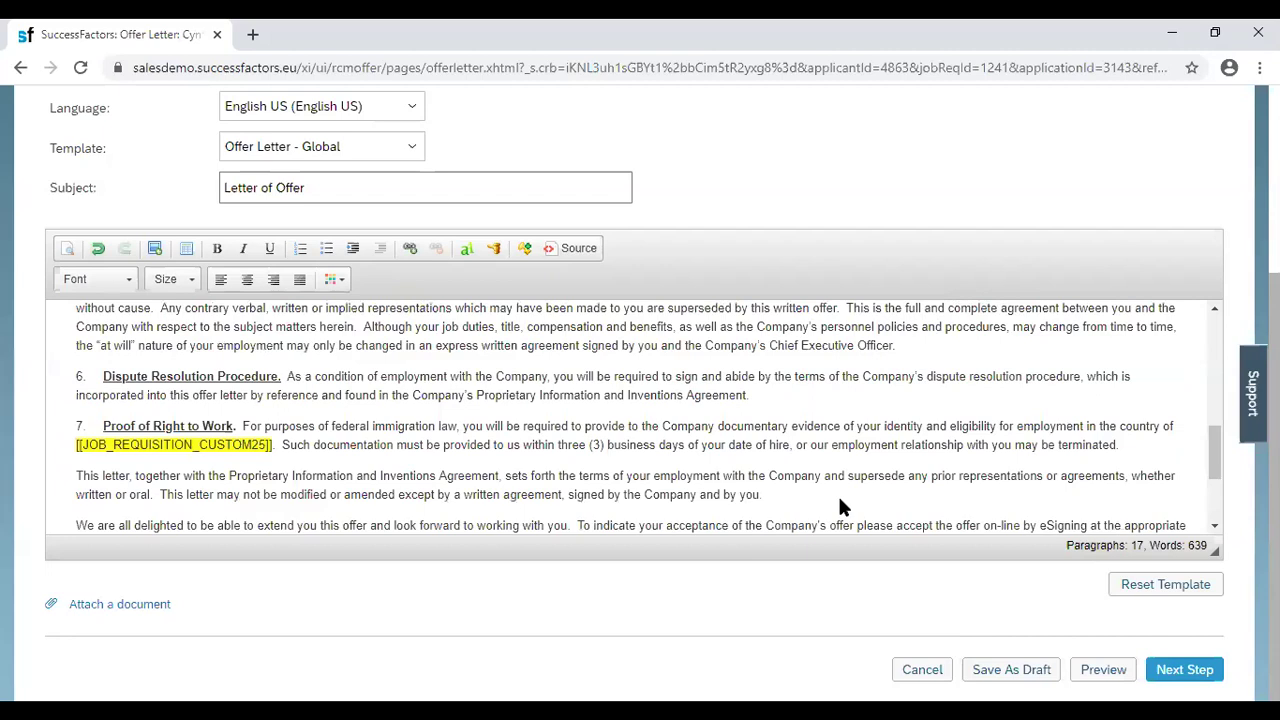
scroll(840, 507, up, 3)
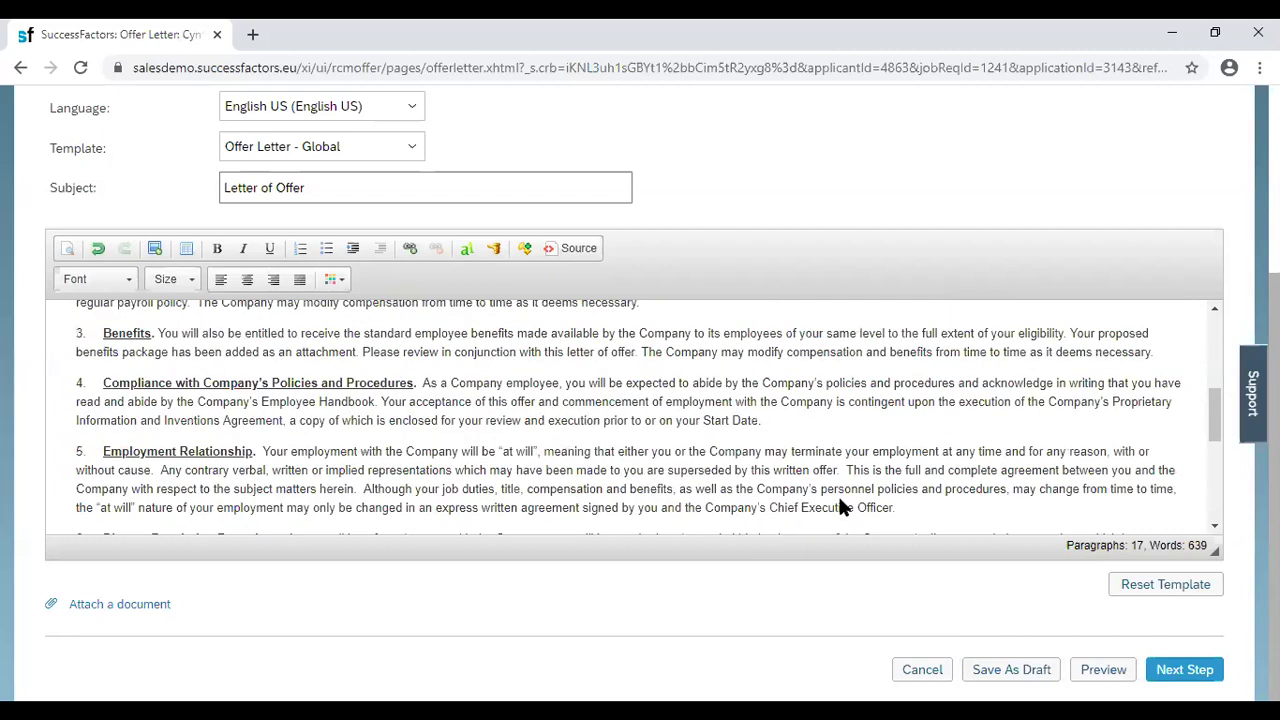
scroll(840, 507, up, 10)
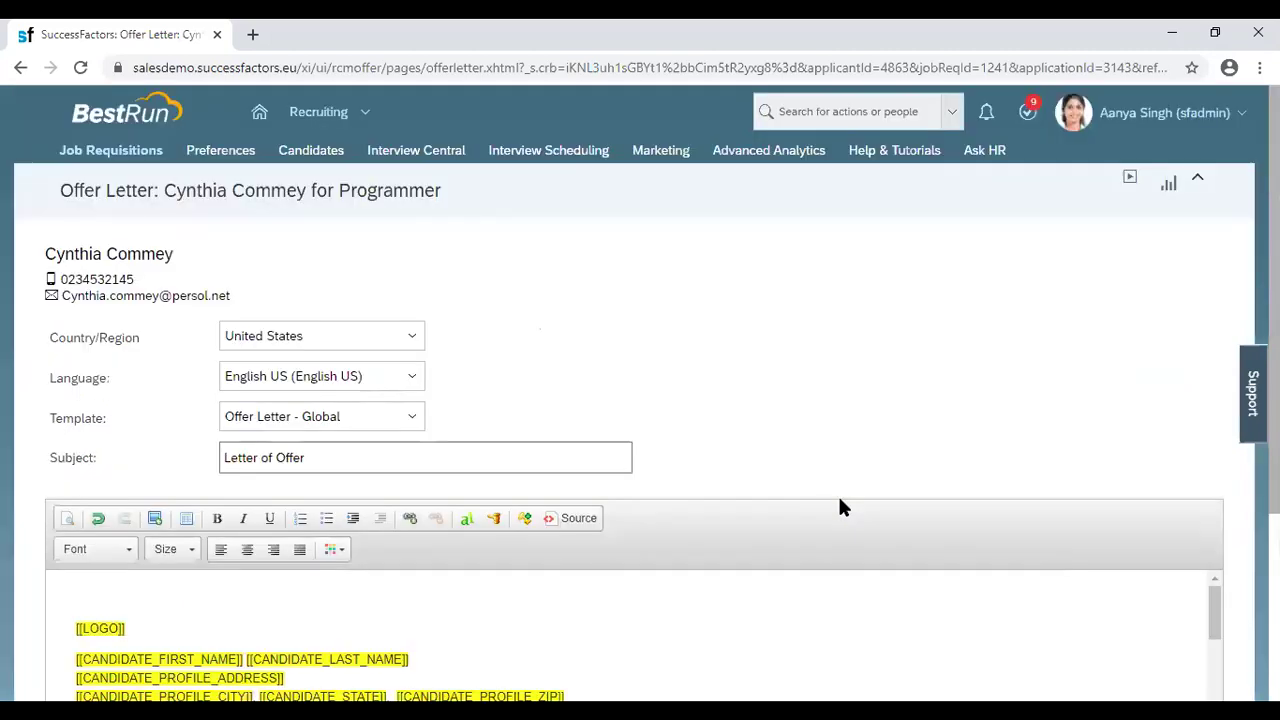